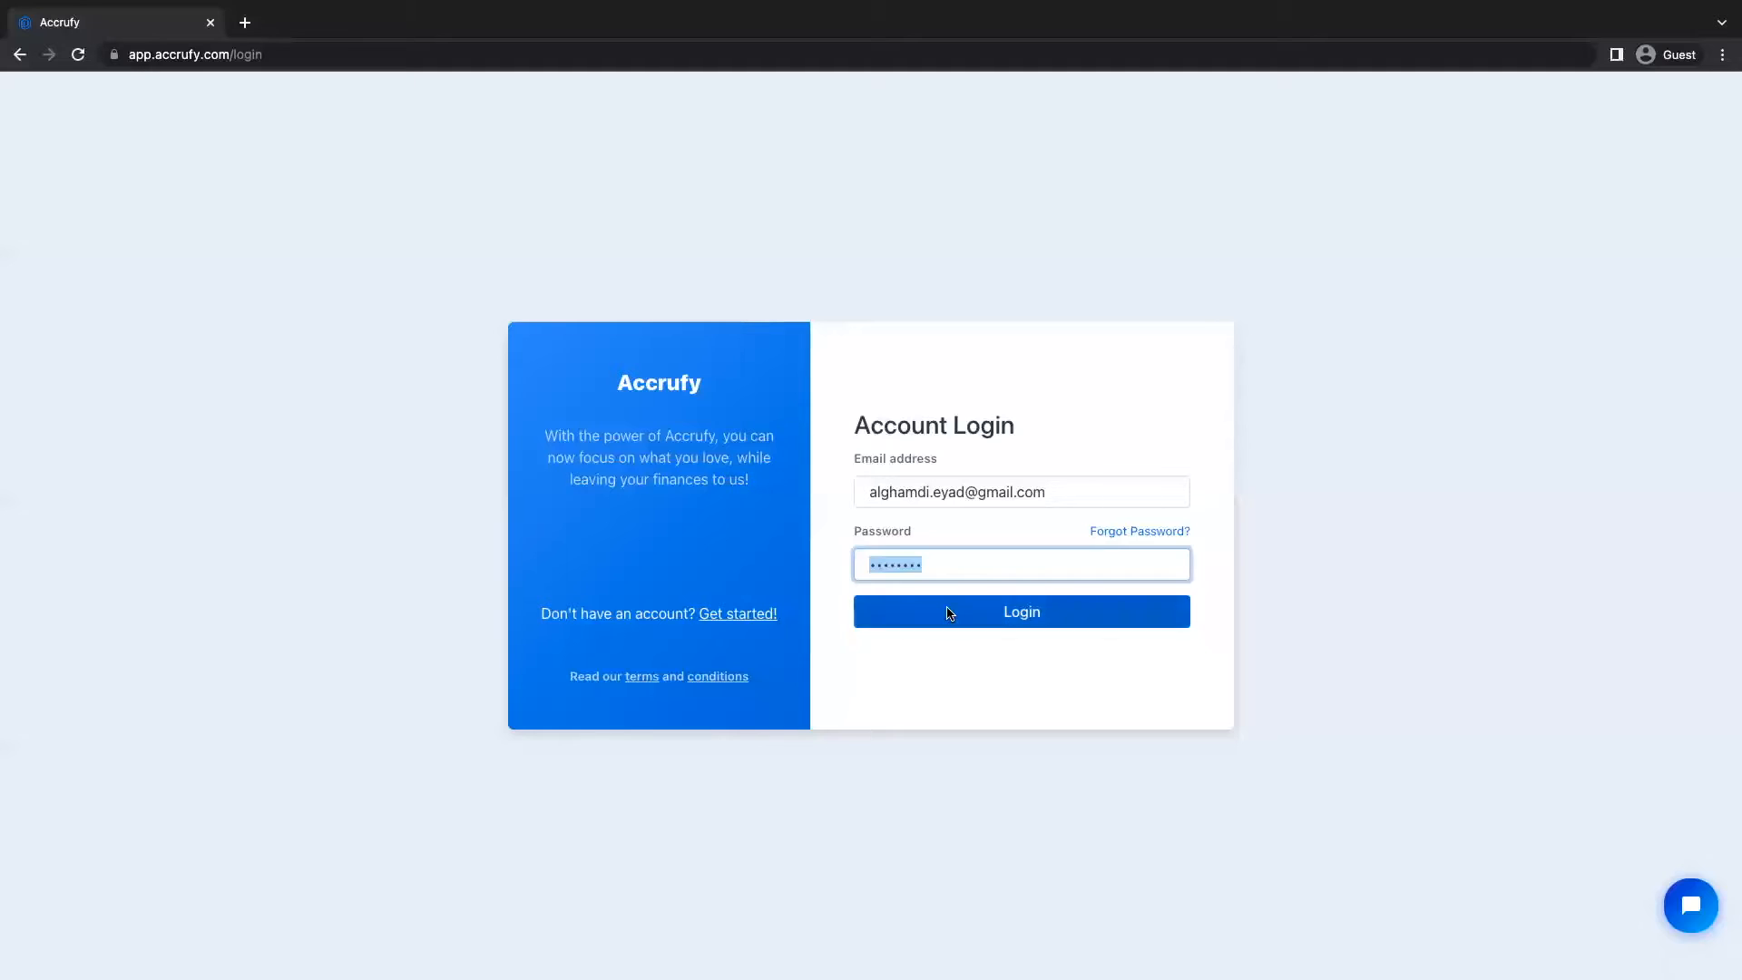
- Log in to the account and open the customer list
click(1024, 614)
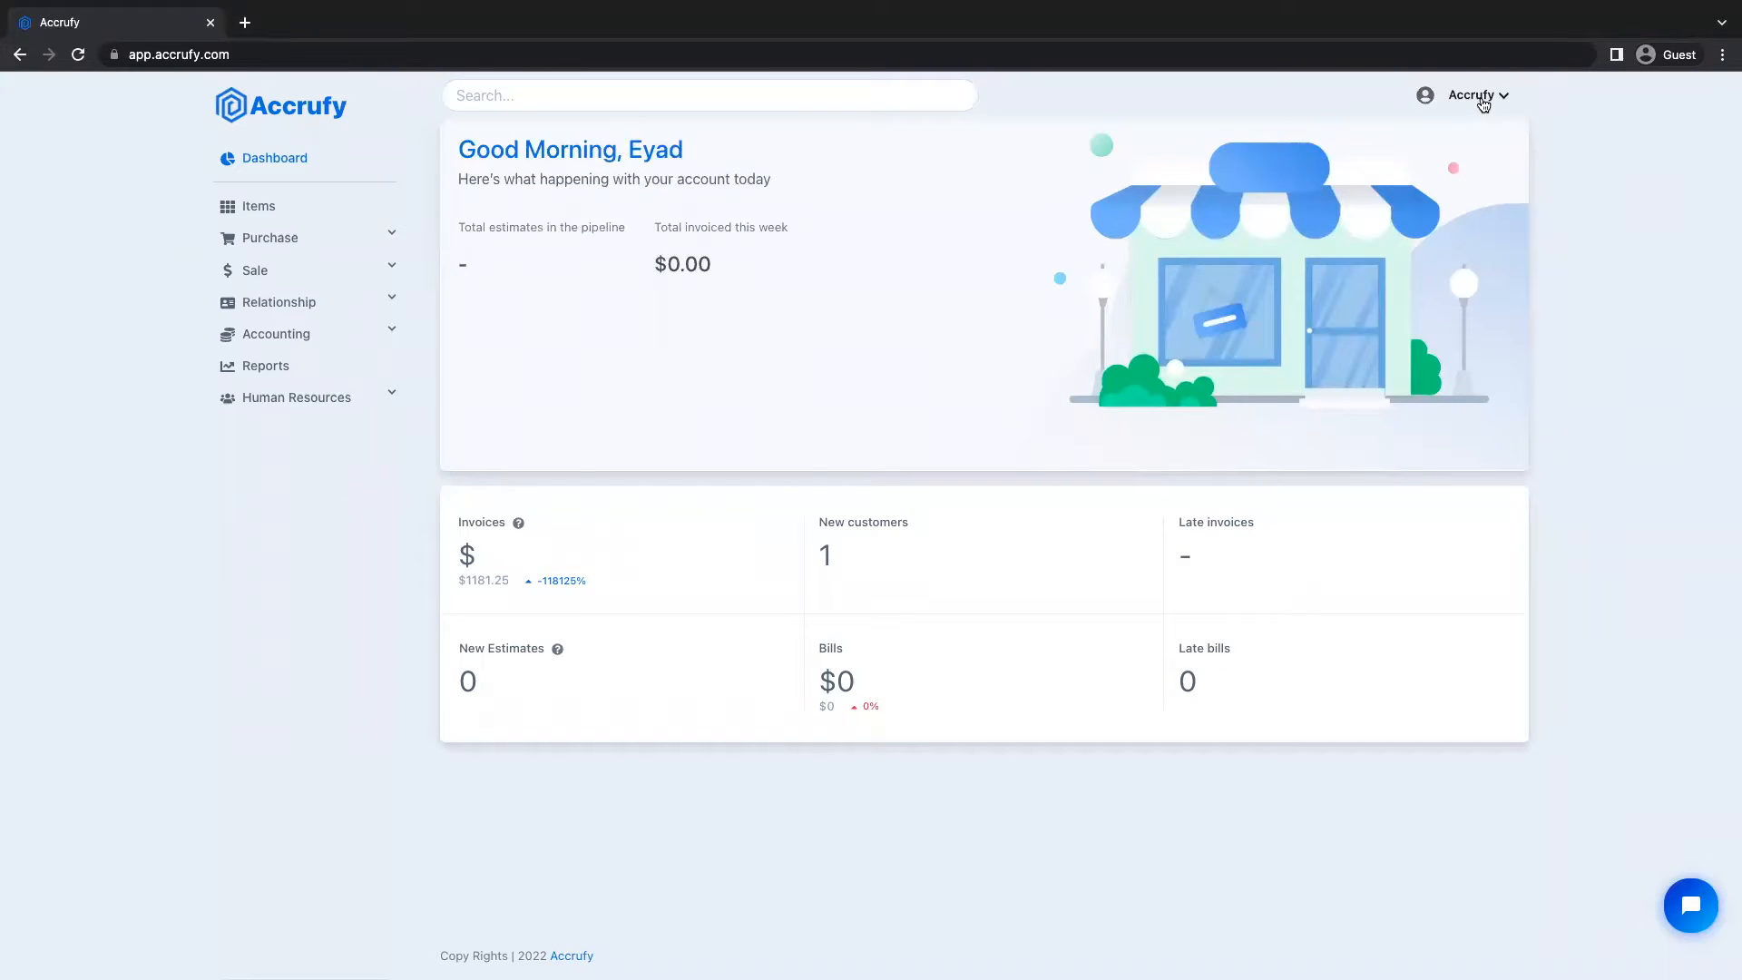
click(241, 305)
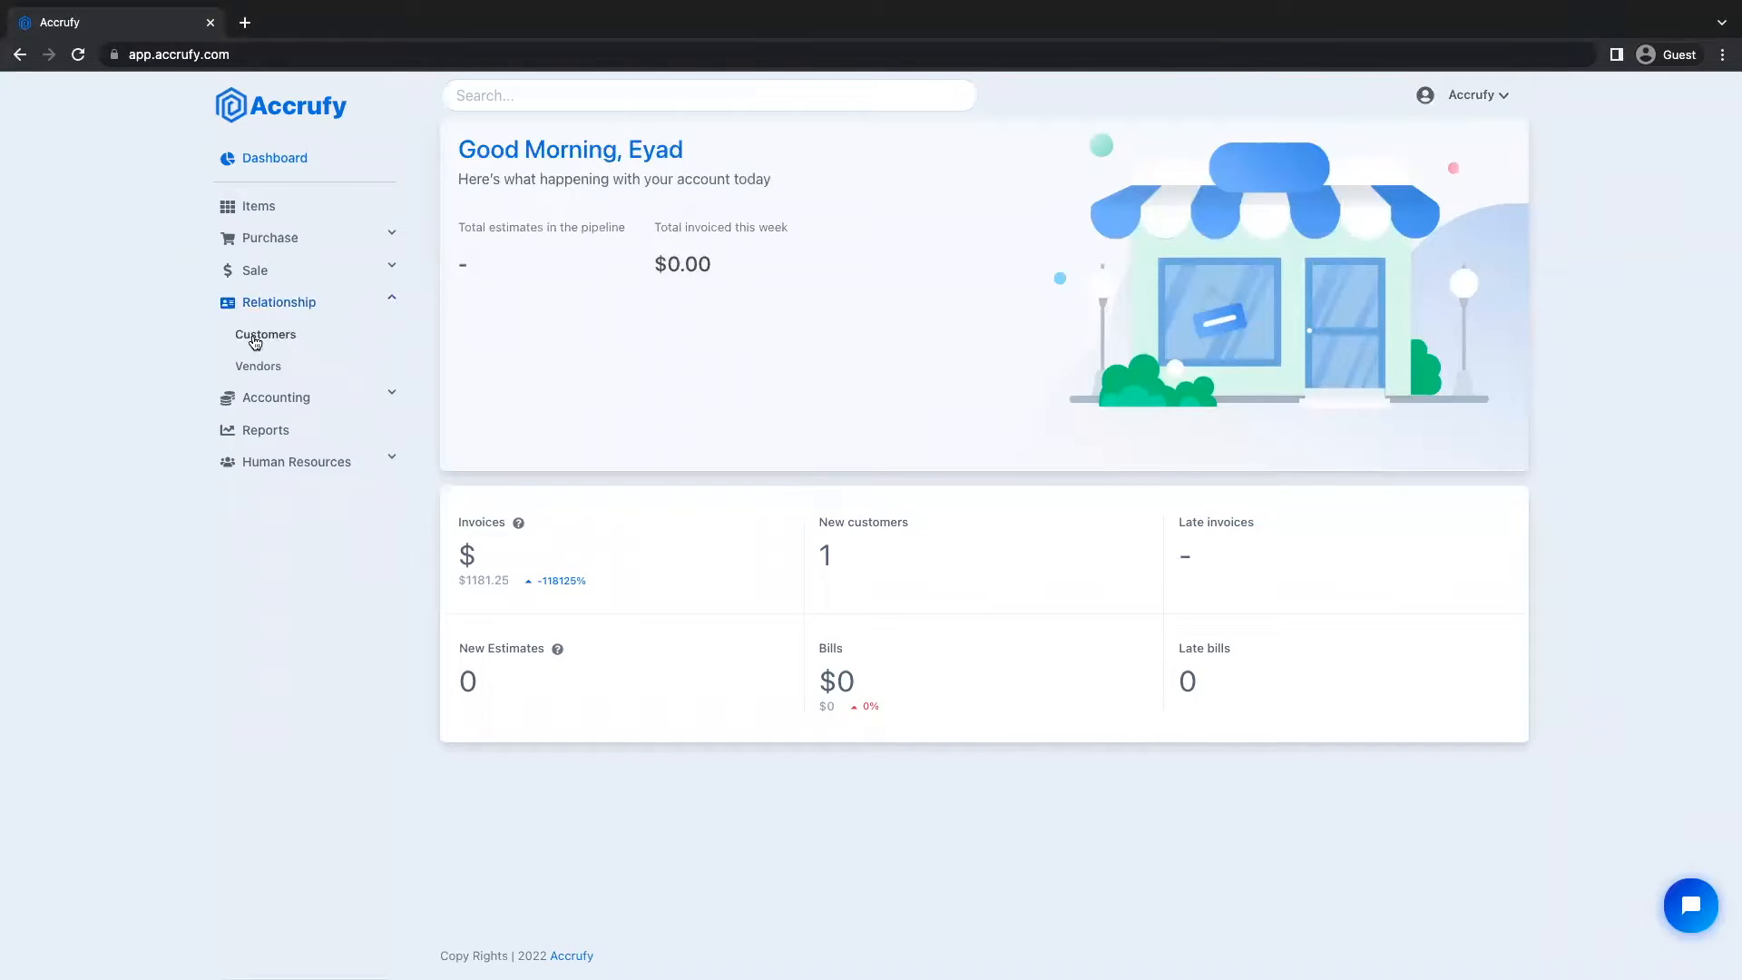
click(256, 342)
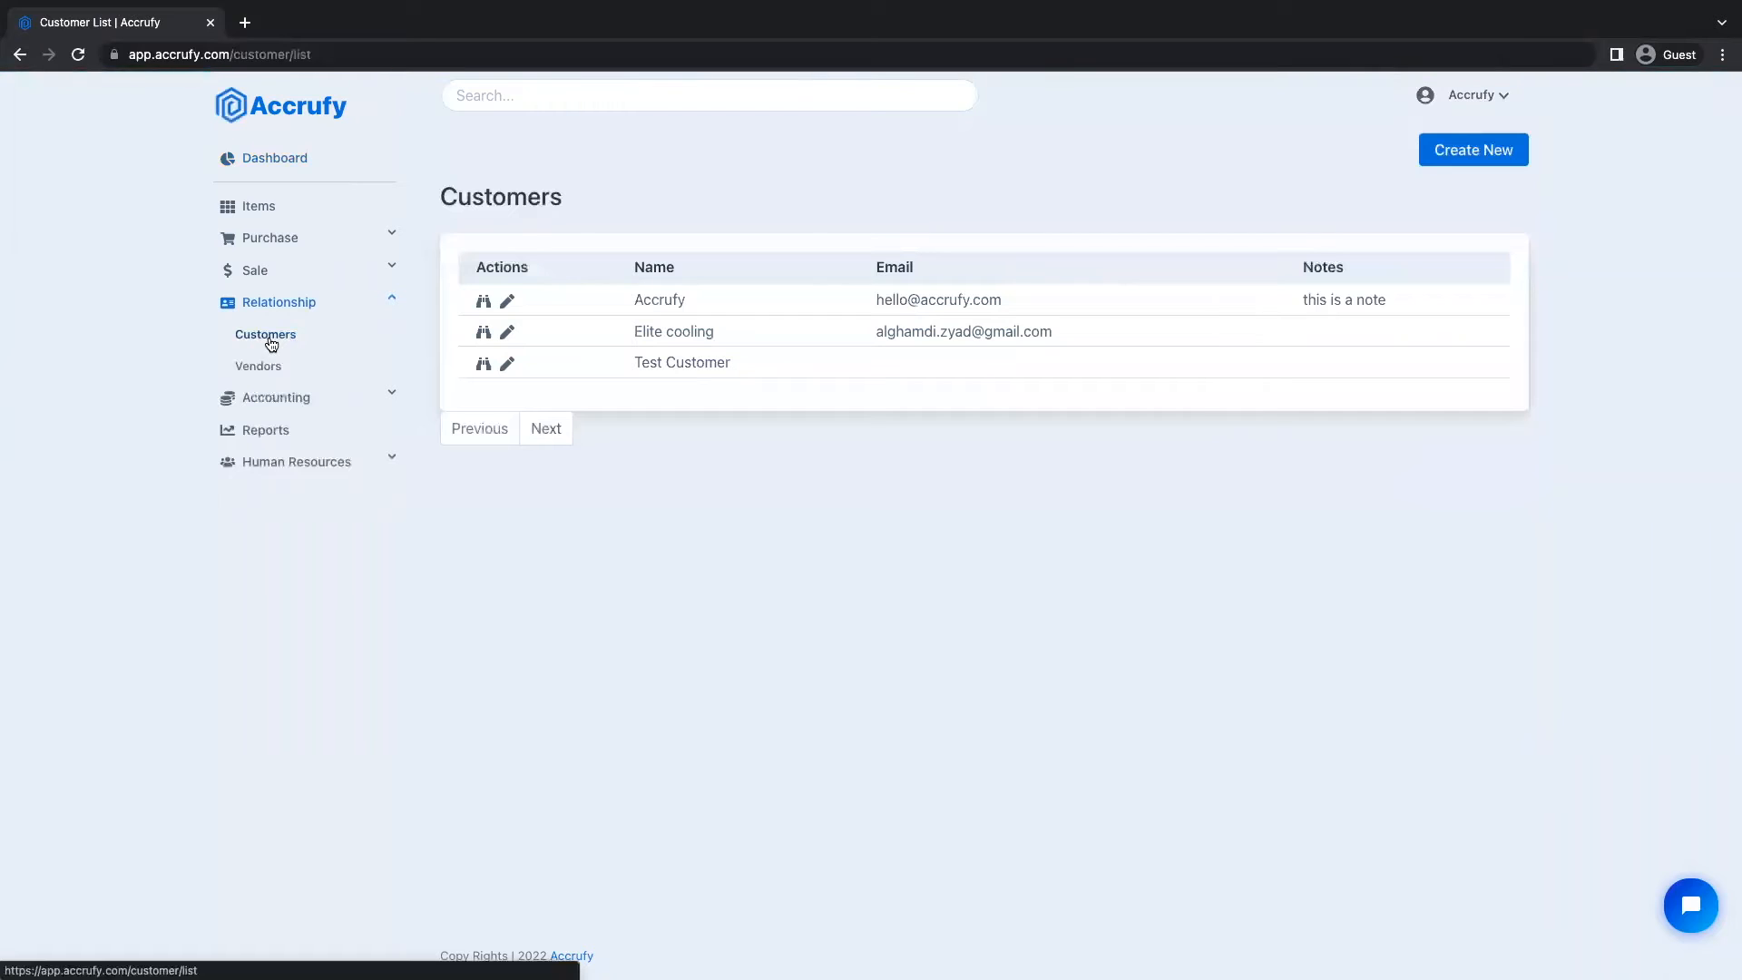
- Start a new customer record with the name "test customer 2"
click(1449, 160)
click(771, 524)
text(test customer 2)
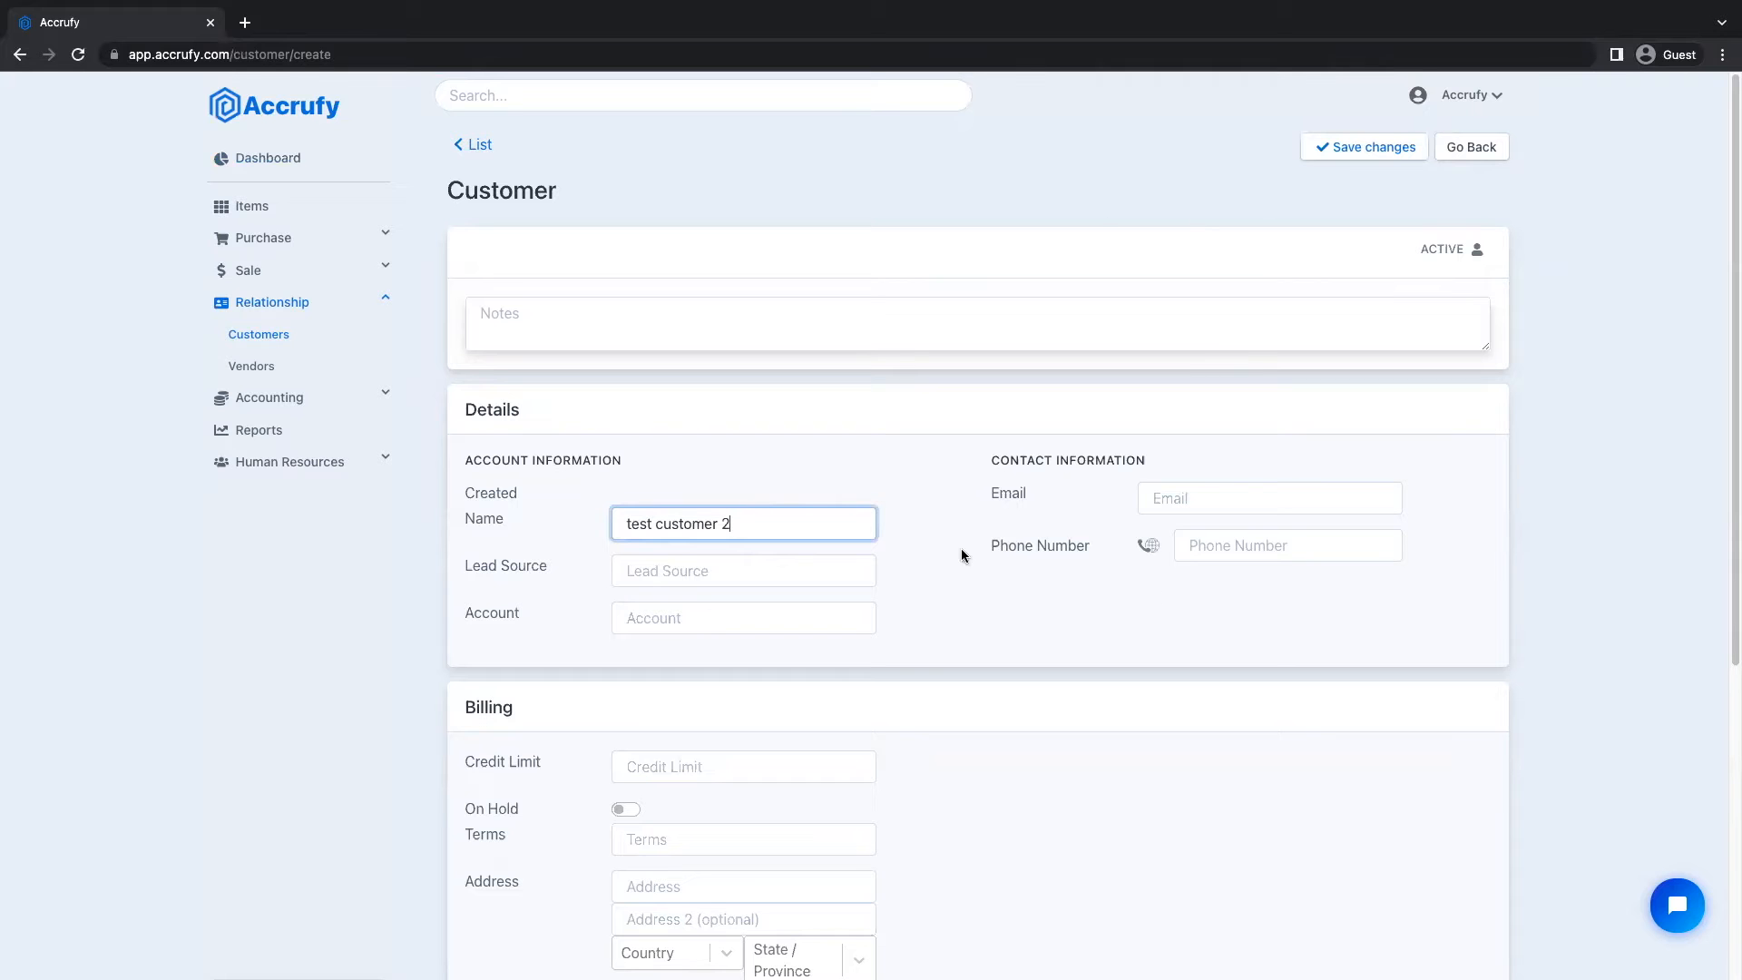
- Examine the customer form's notes, contact, billing and shipping fields
scroll(816, 789, down, 2)
scroll(698, 546, up, 2)
triple_click(668, 520)
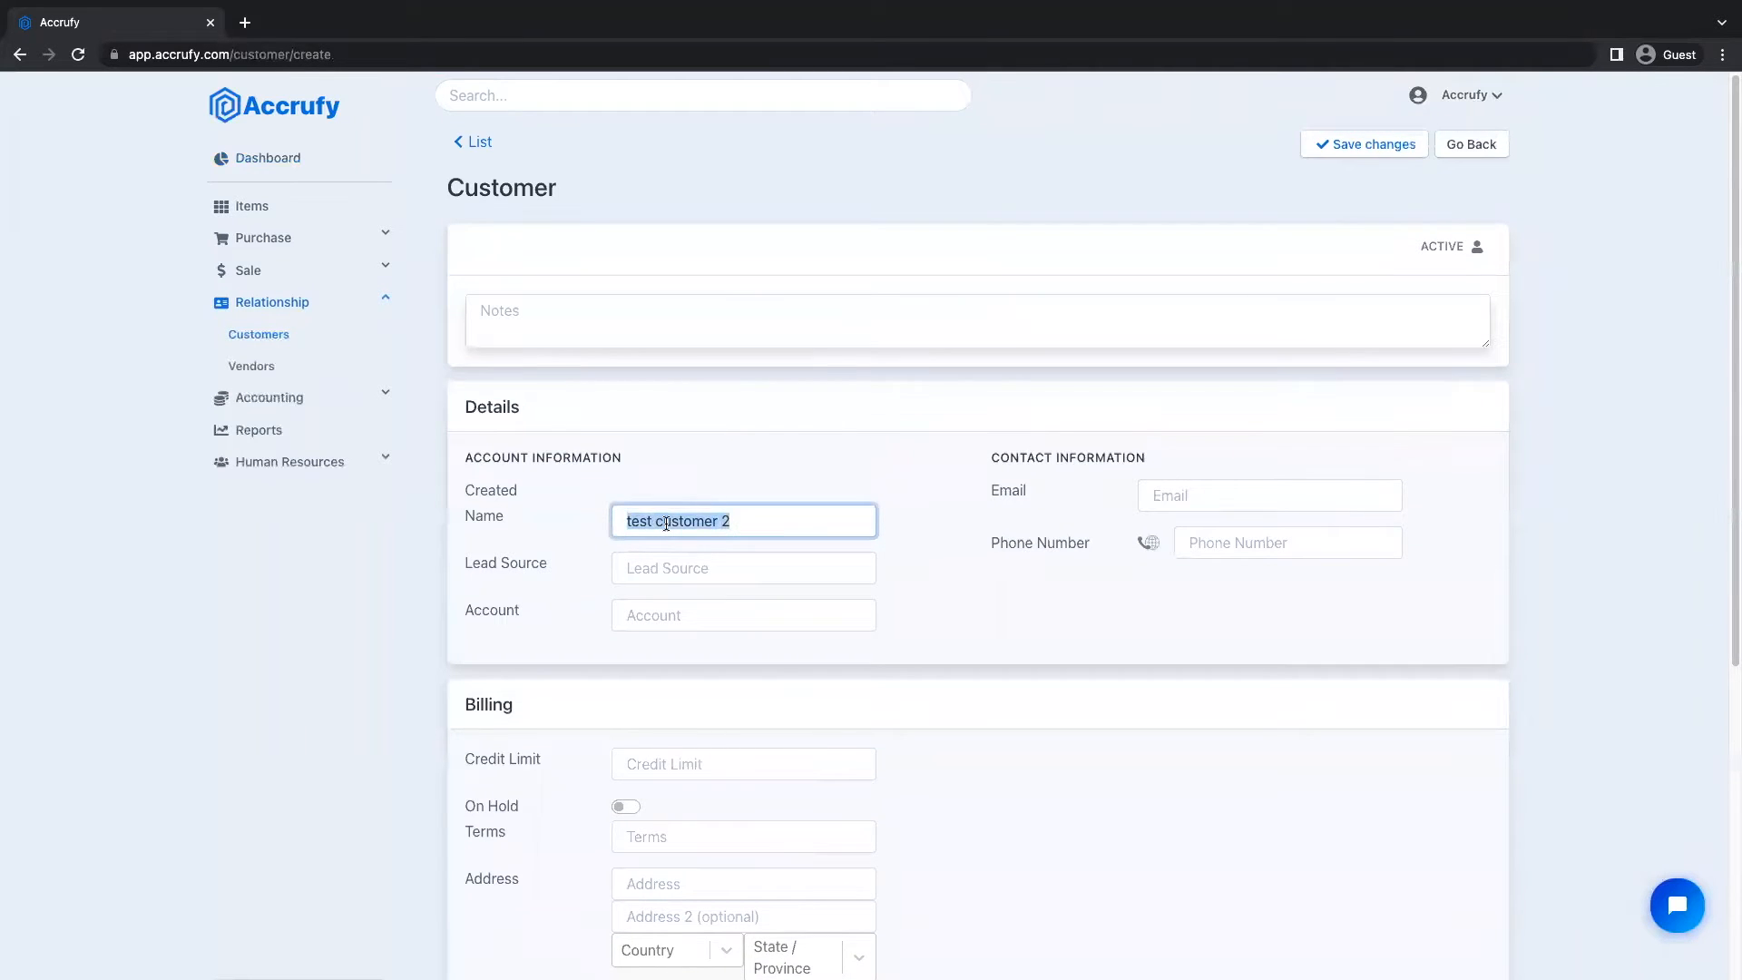
triple_click(667, 524)
click(602, 319)
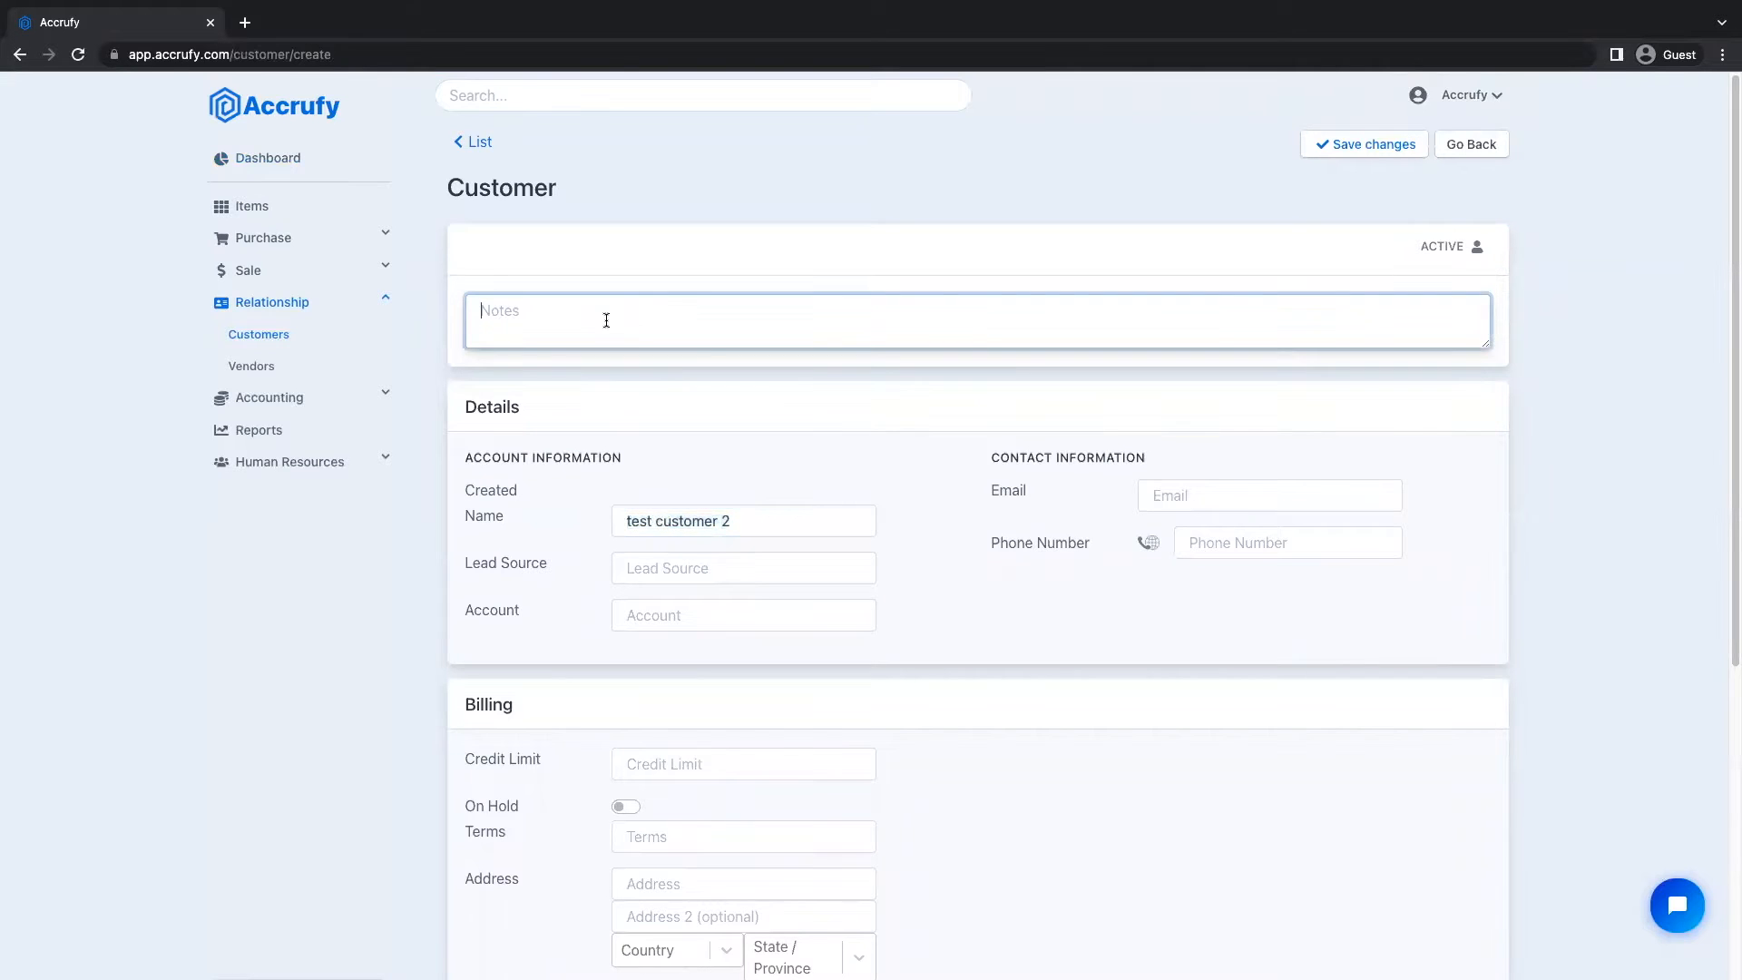
click(1180, 485)
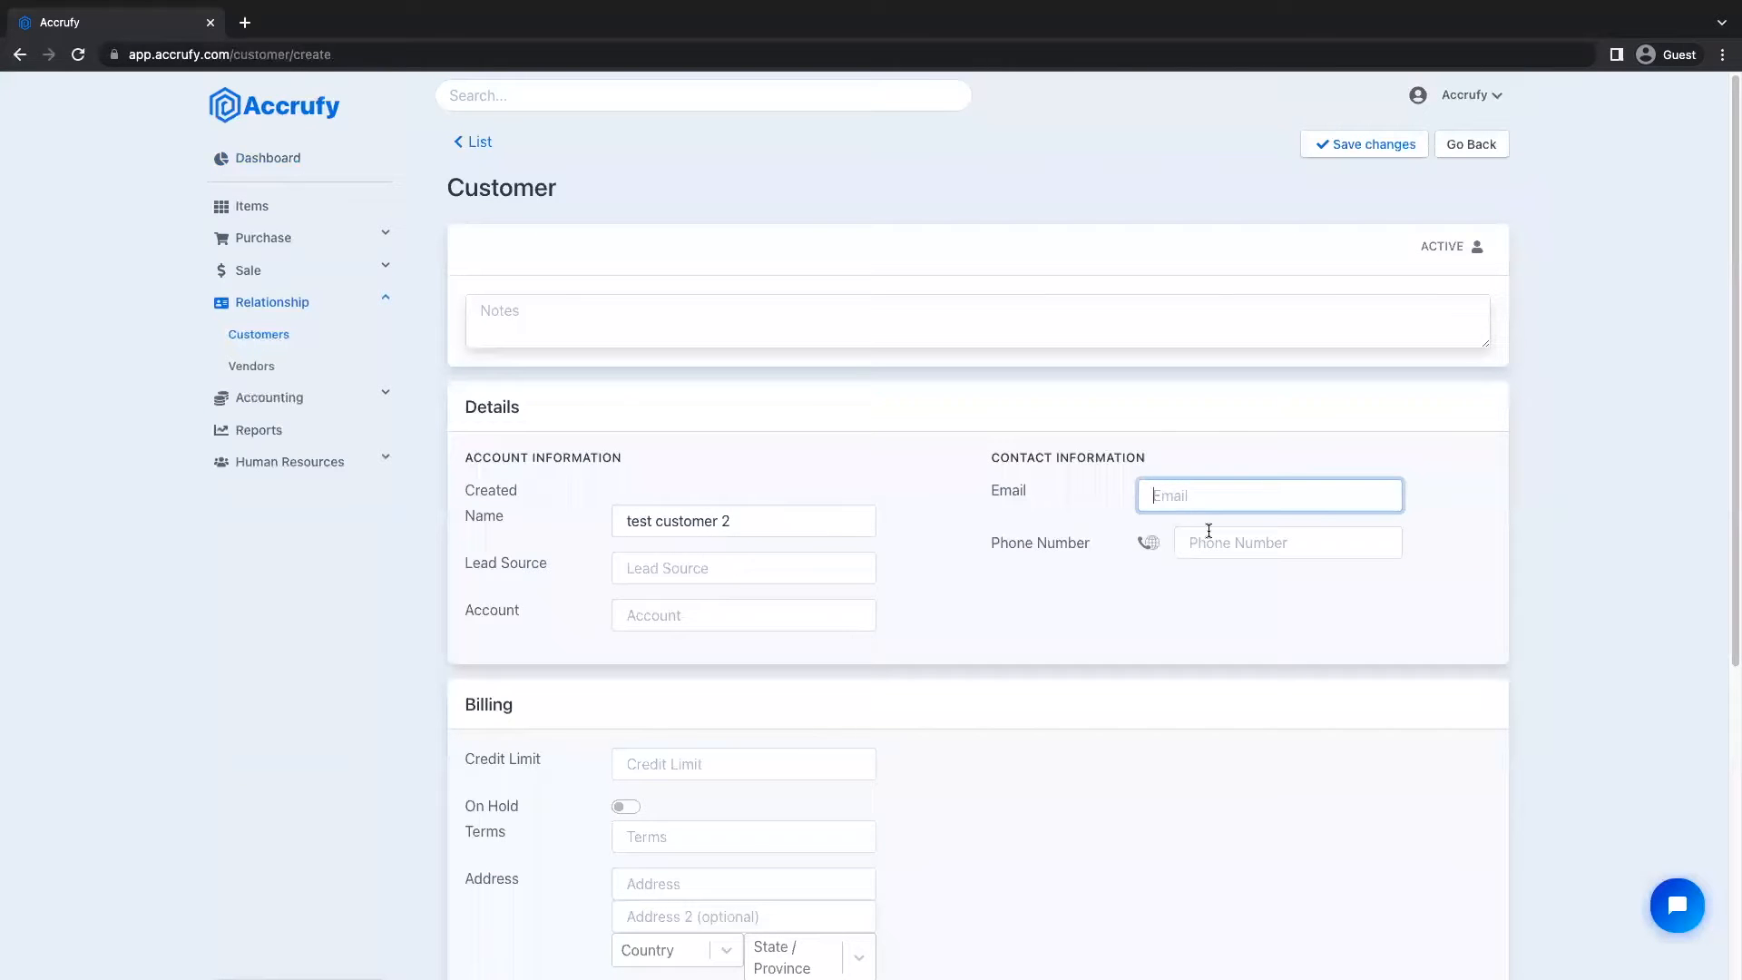
scroll(1004, 628, down, 3)
scroll(1048, 689, down, 3)
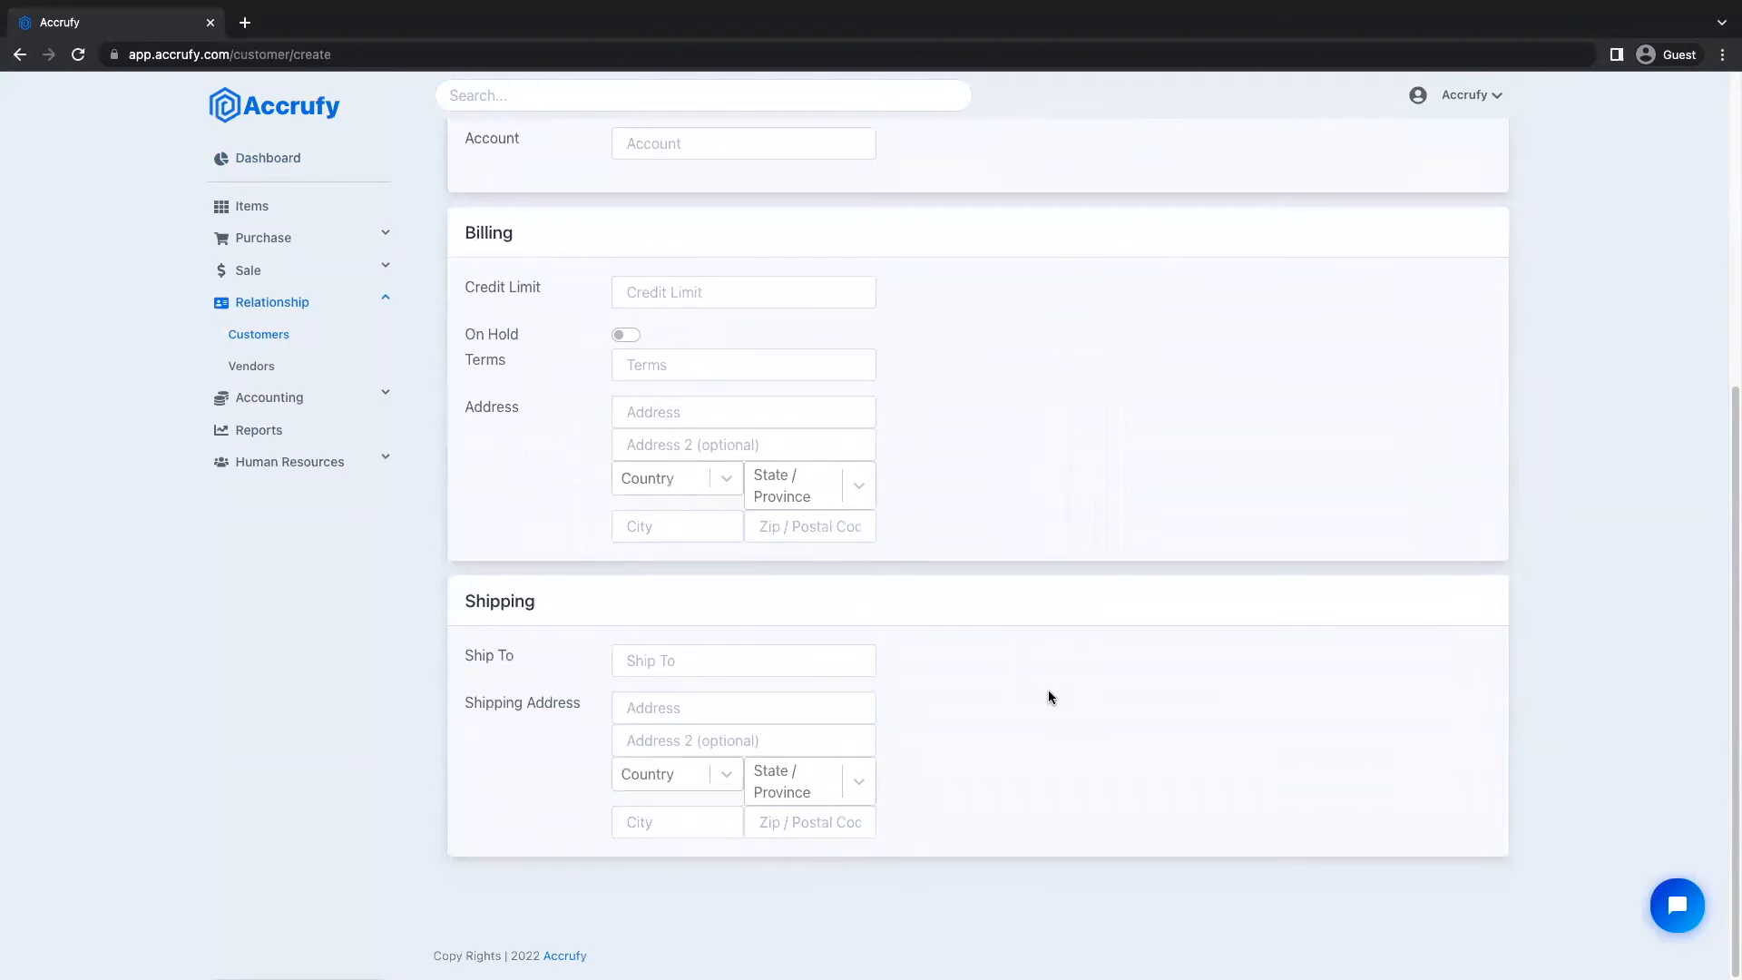
- Save the new customer record
scroll(1047, 689, up, 4)
scroll(1048, 694, up, 2)
click(1326, 155)
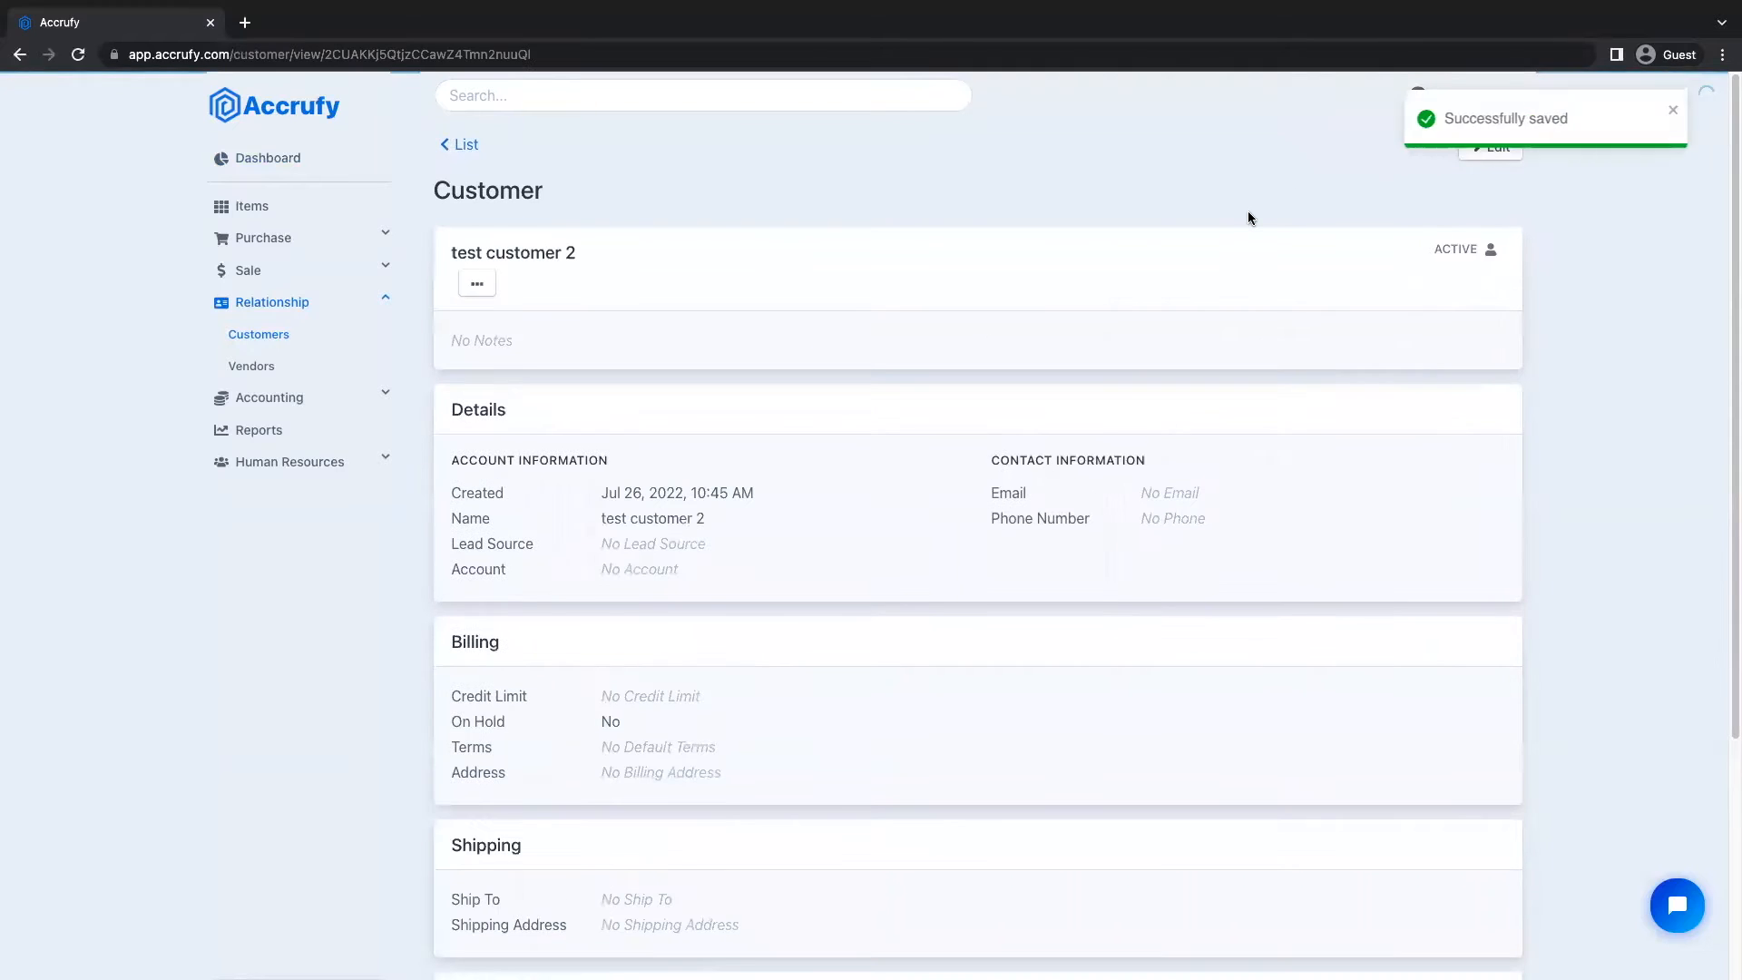
- Create and save a new item named "Consulting services"
click(291, 206)
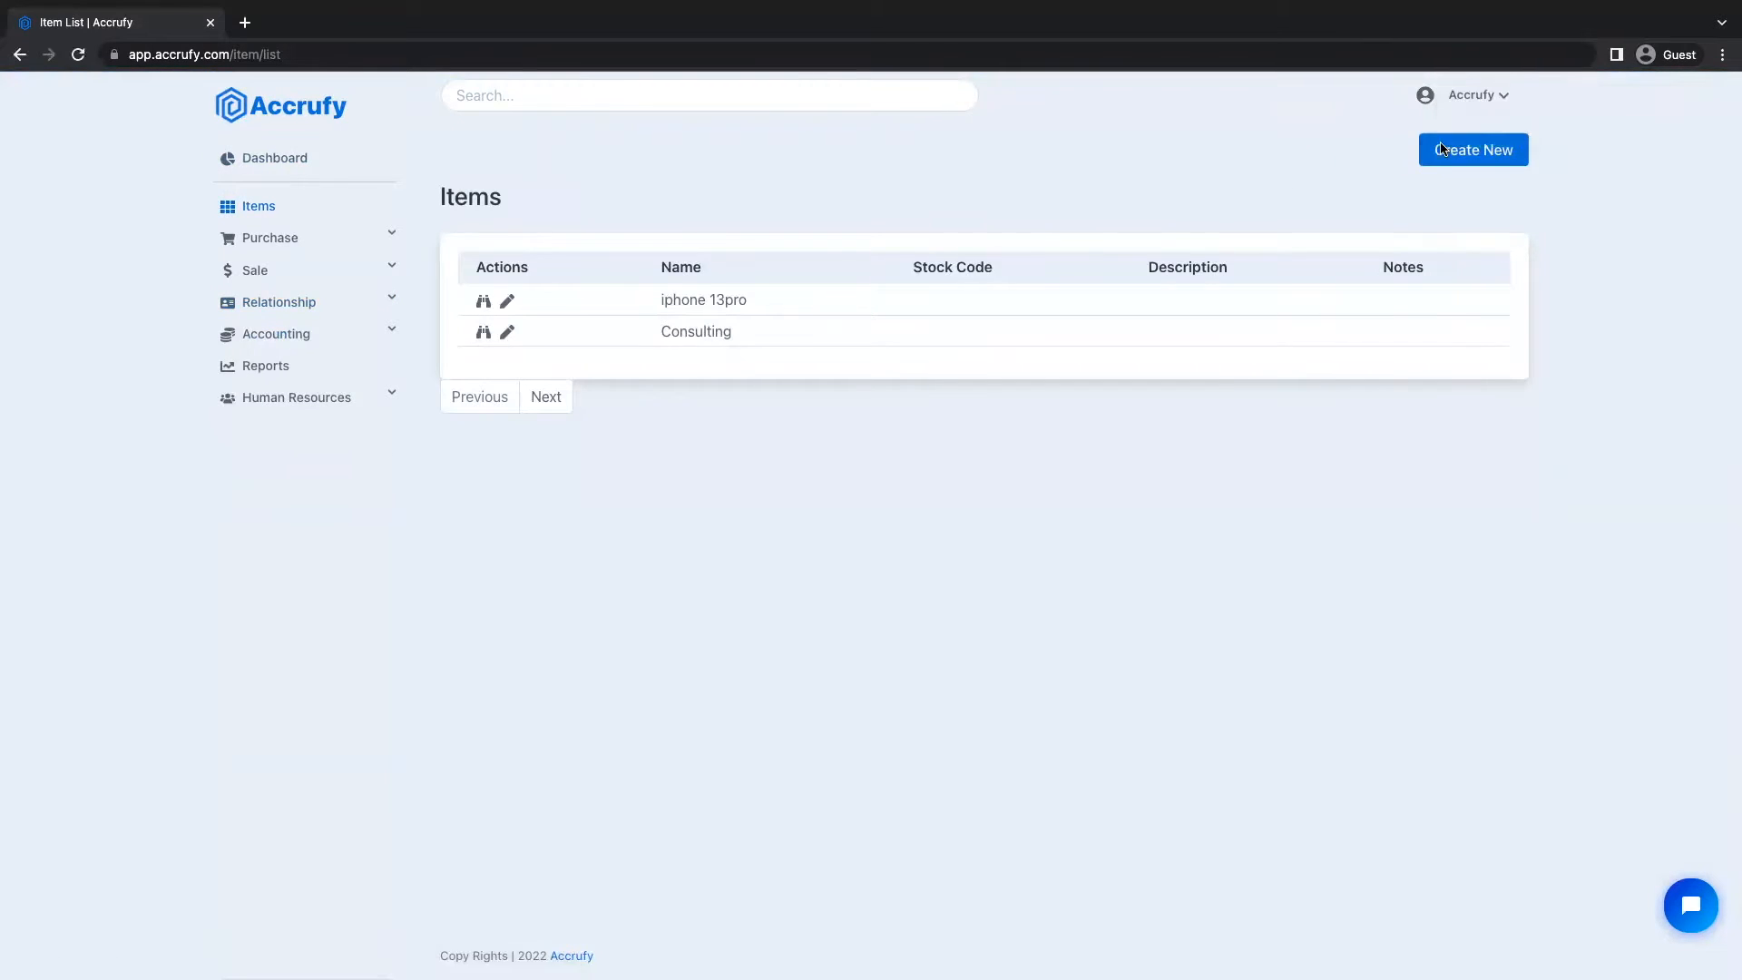
click(1449, 152)
click(745, 456)
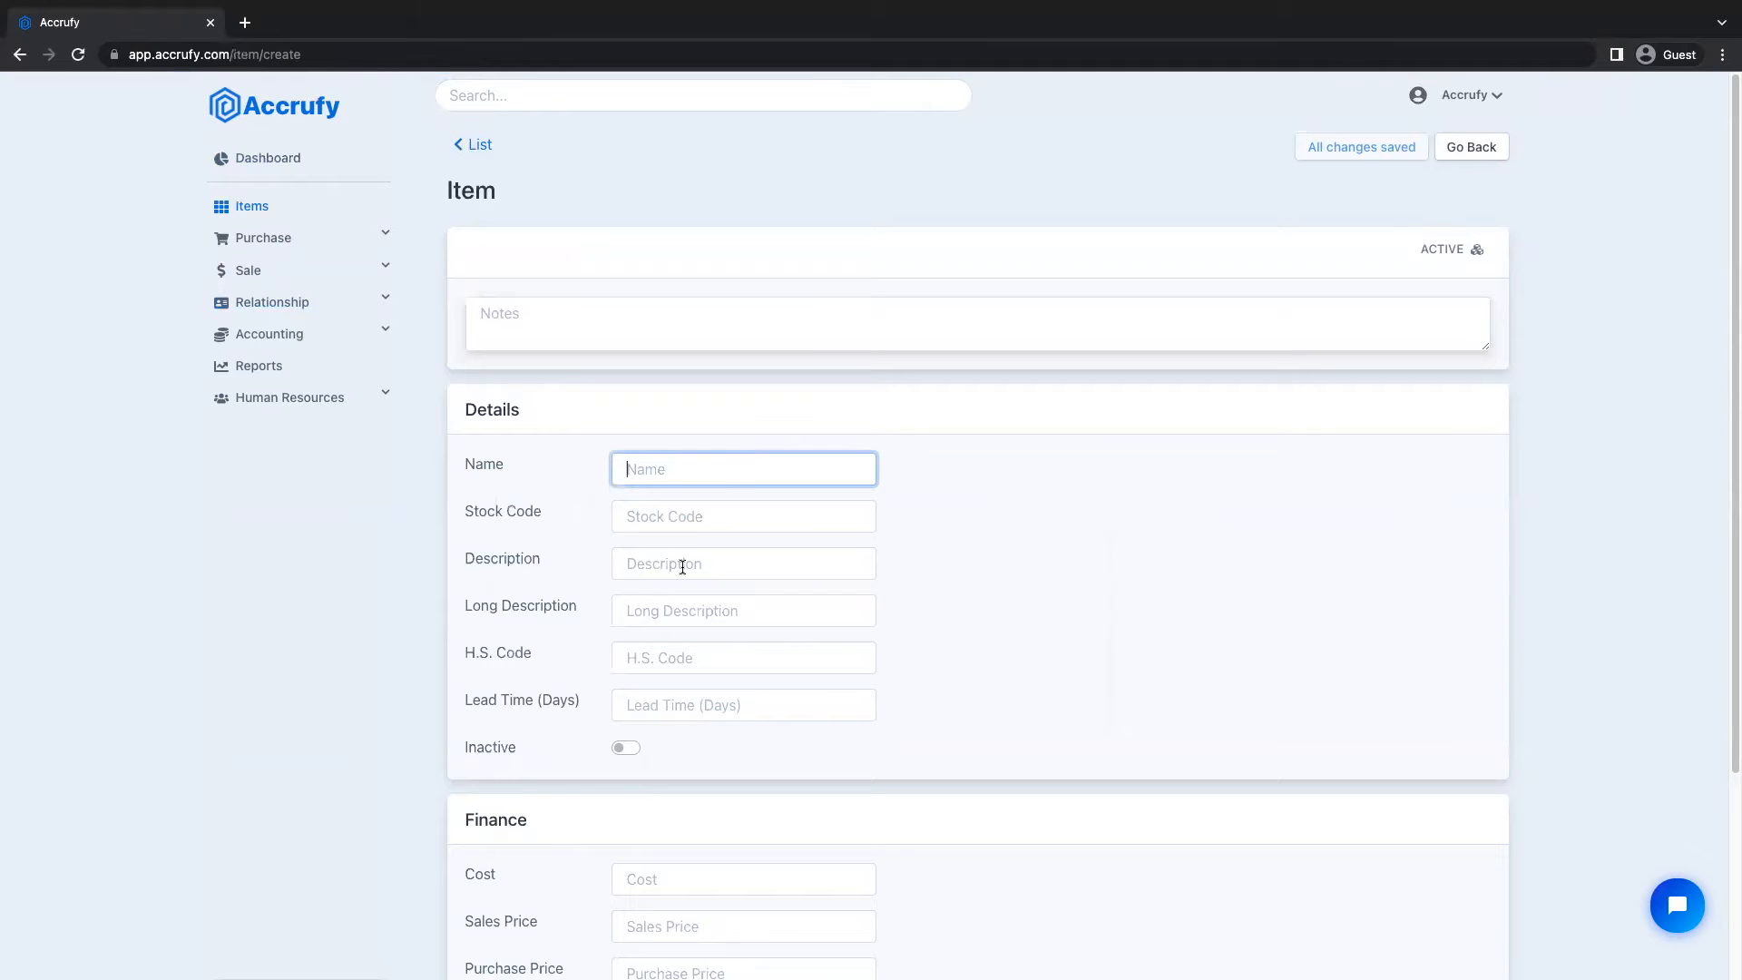
scroll(681, 601, down, 1)
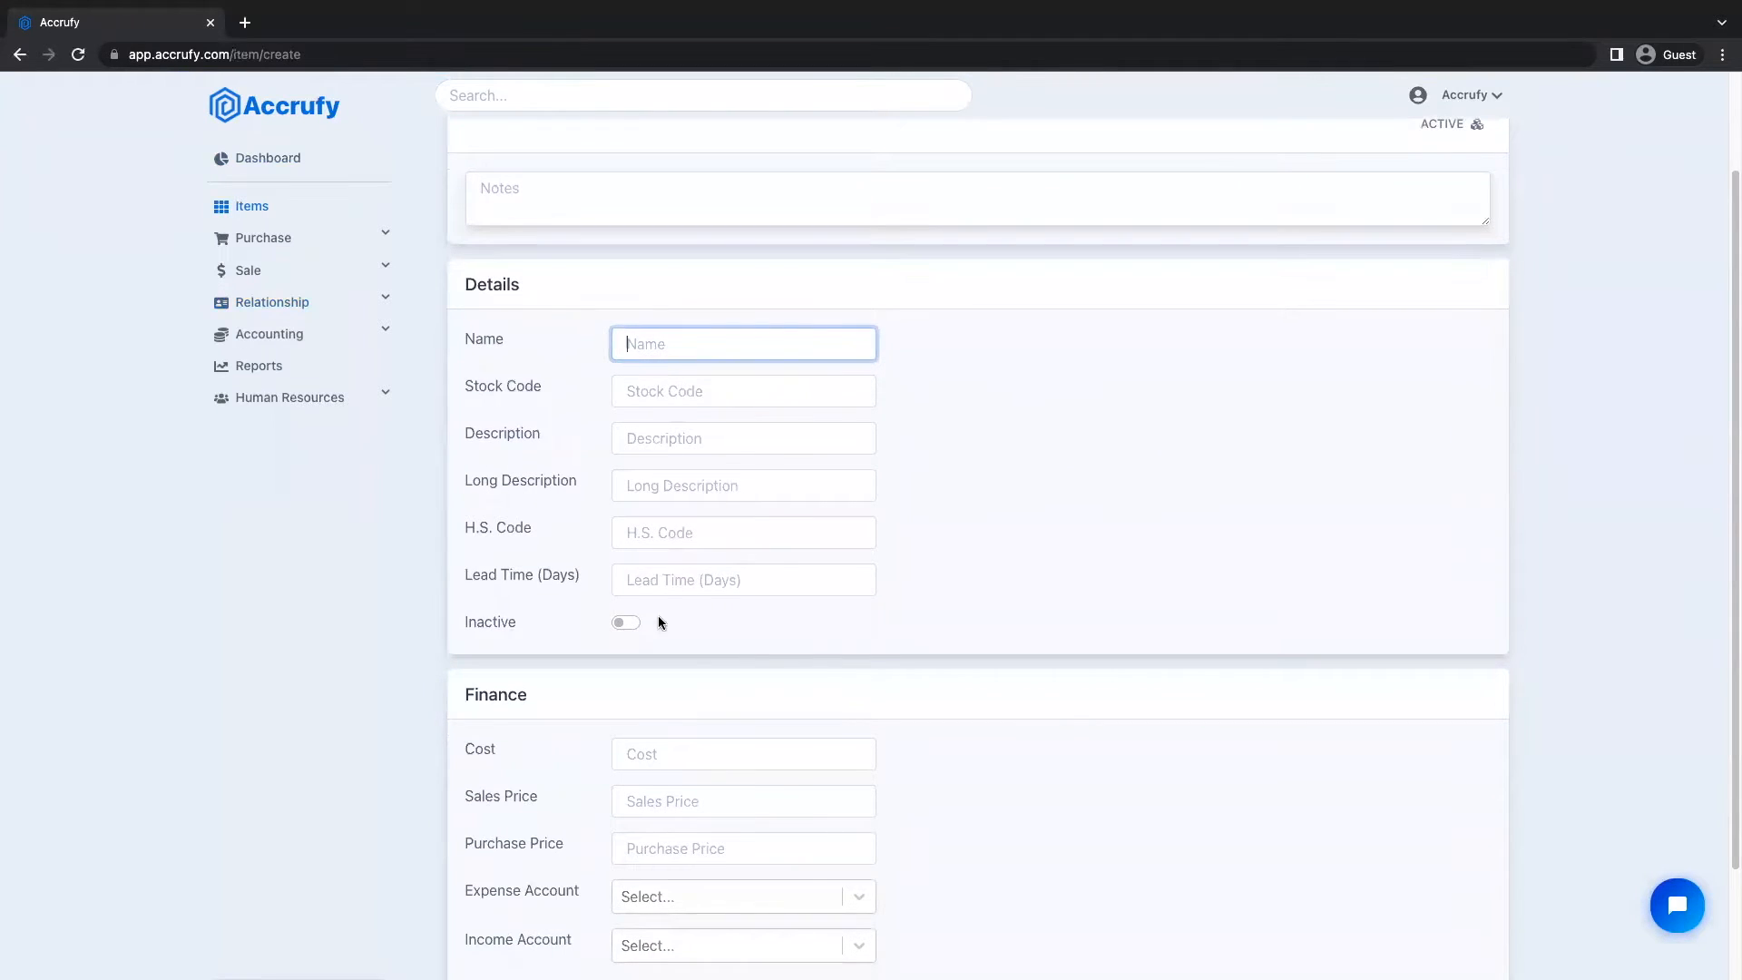
scroll(656, 622, down, 1)
scroll(658, 633, down, 1)
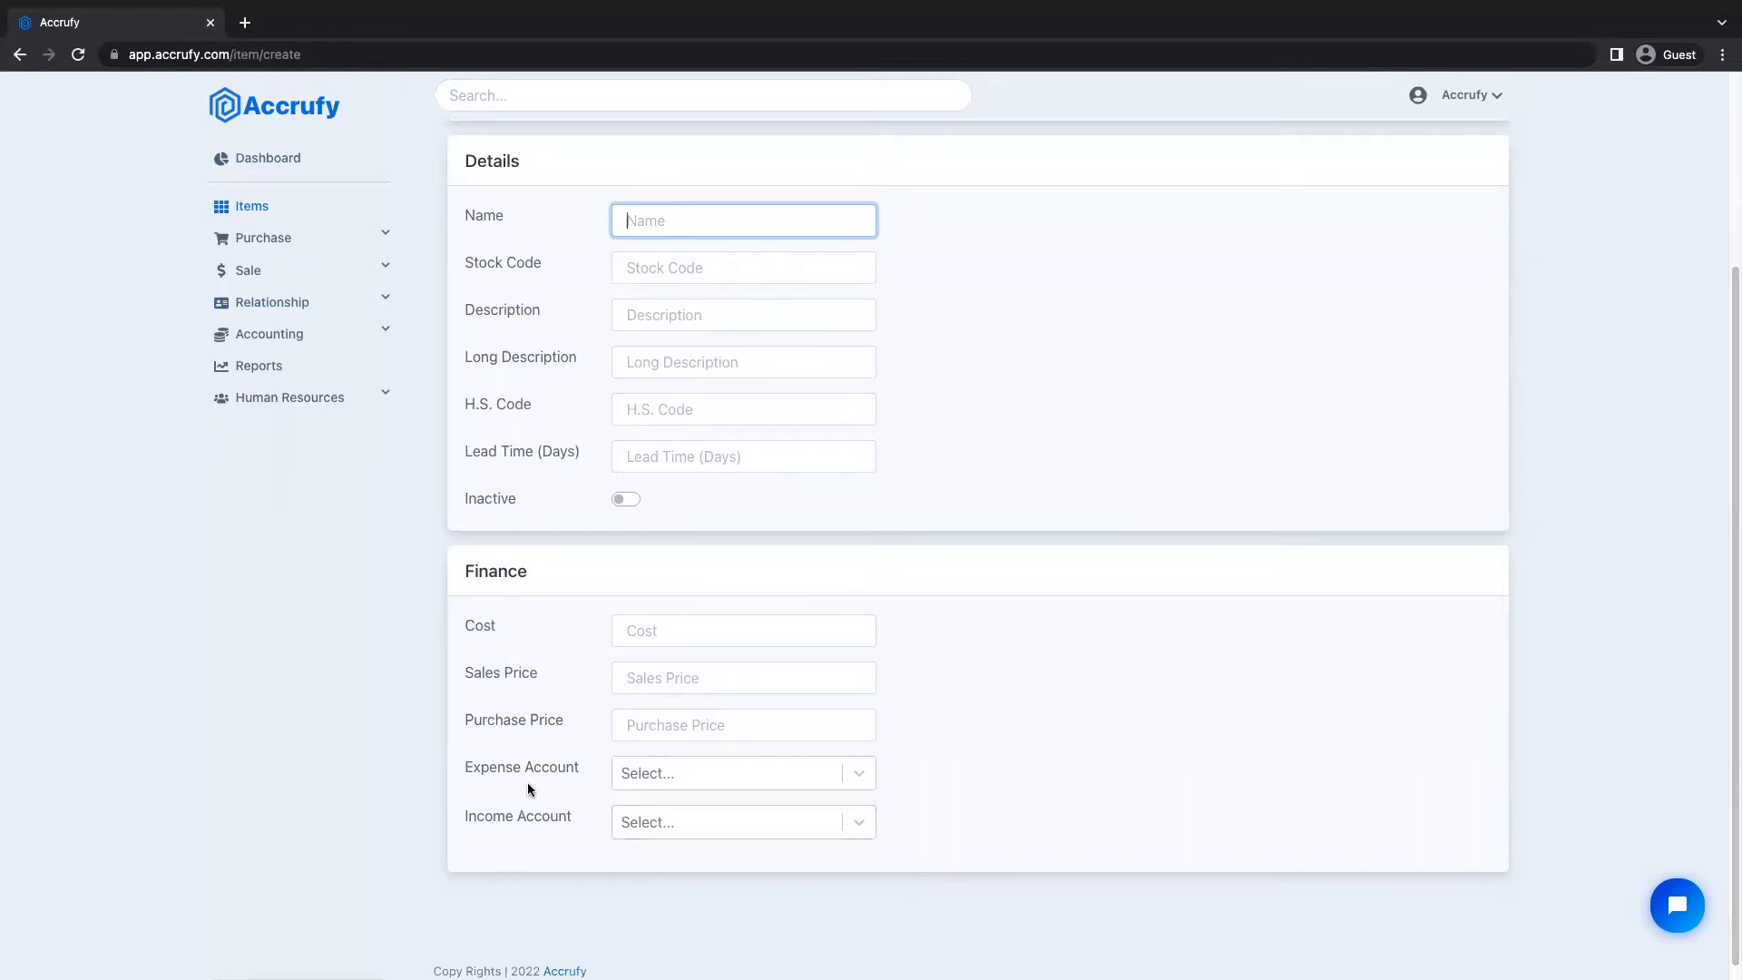
scroll(695, 458, up, 3)
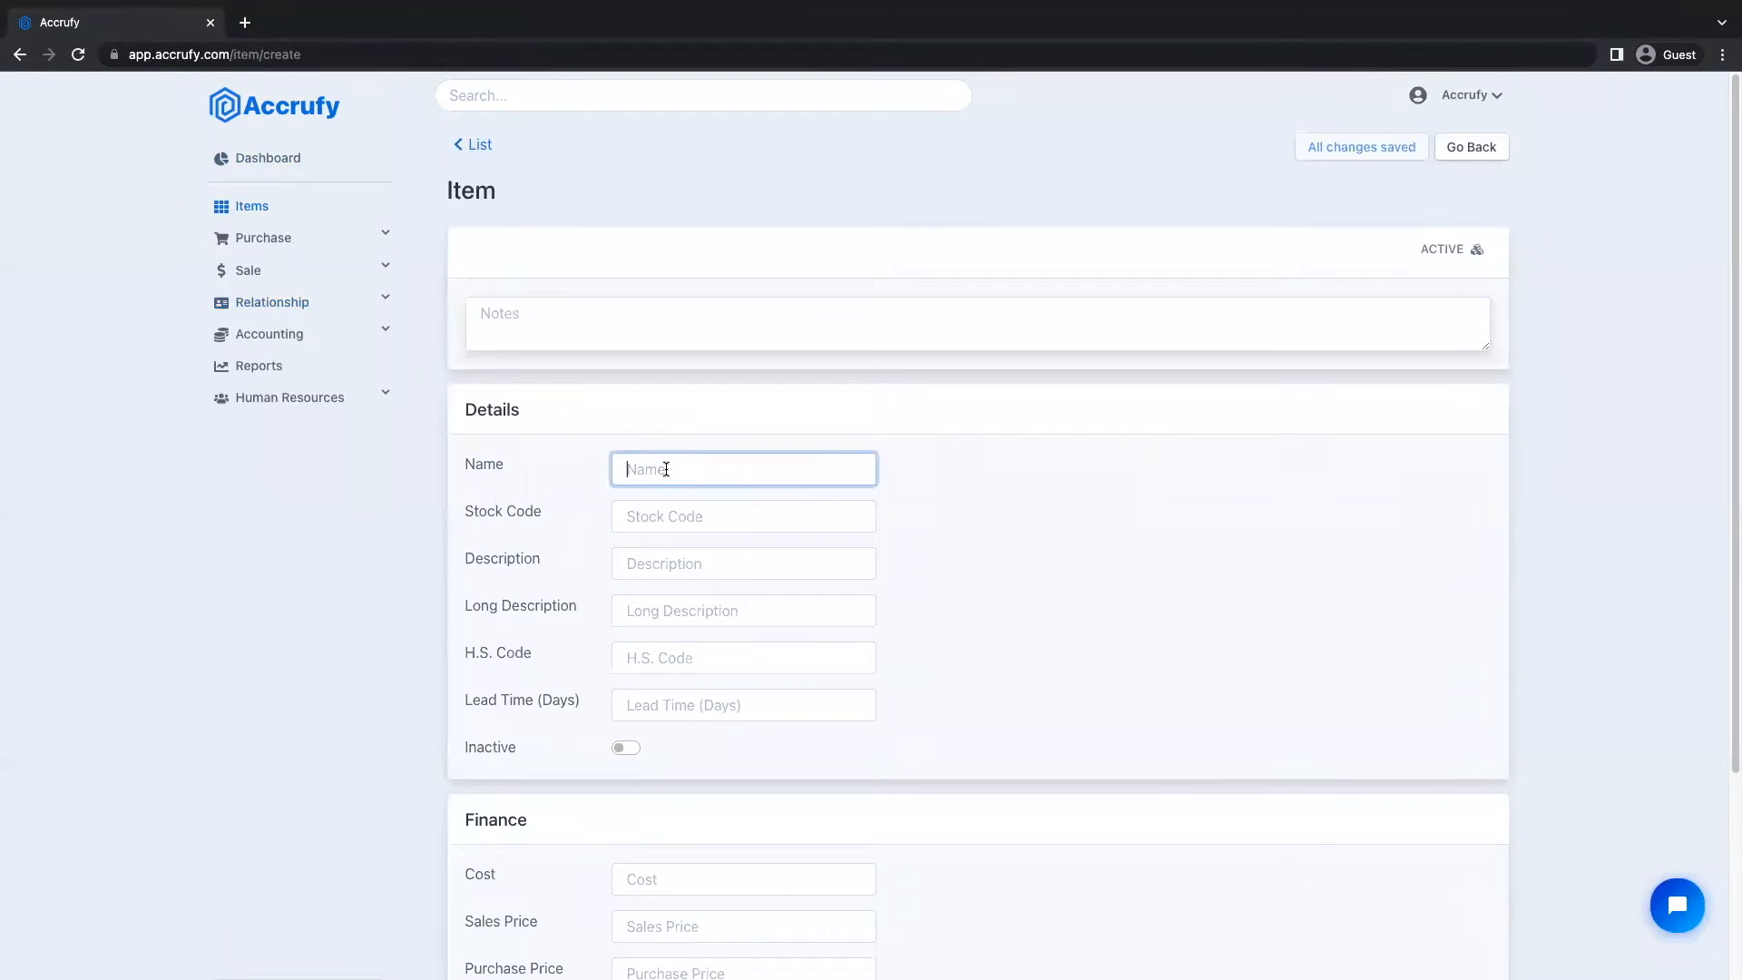
text(Consulting services)
click(1347, 153)
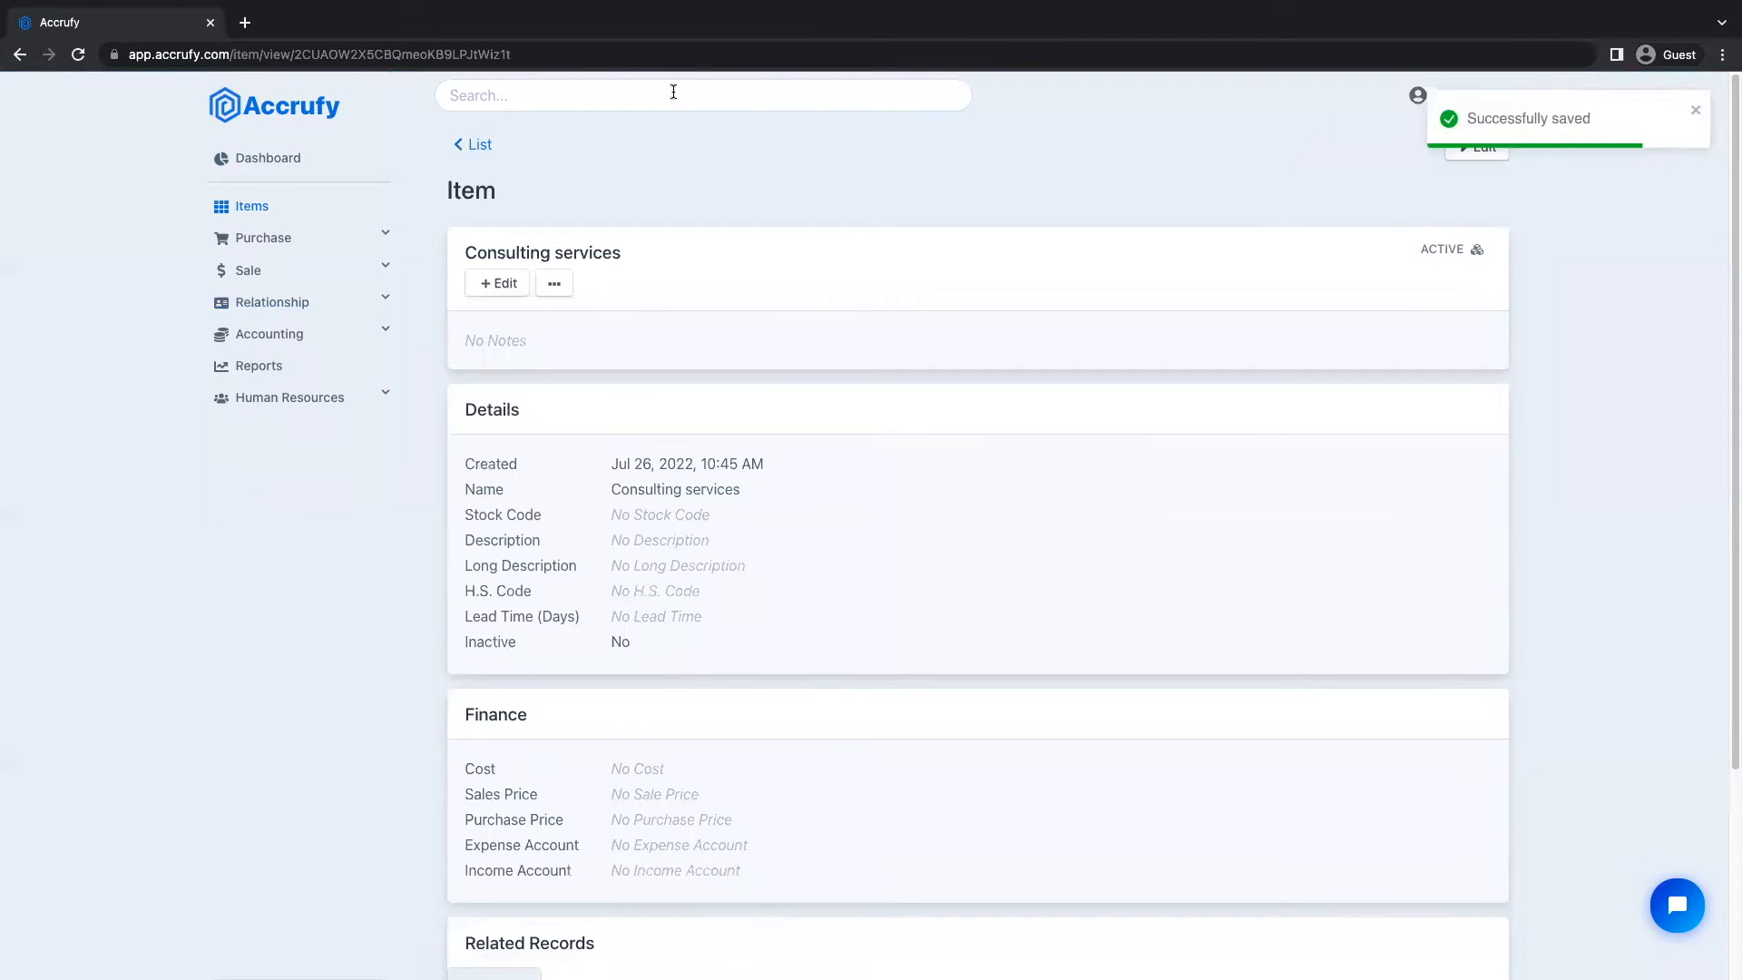
- Start a new sales invoice
click(251, 277)
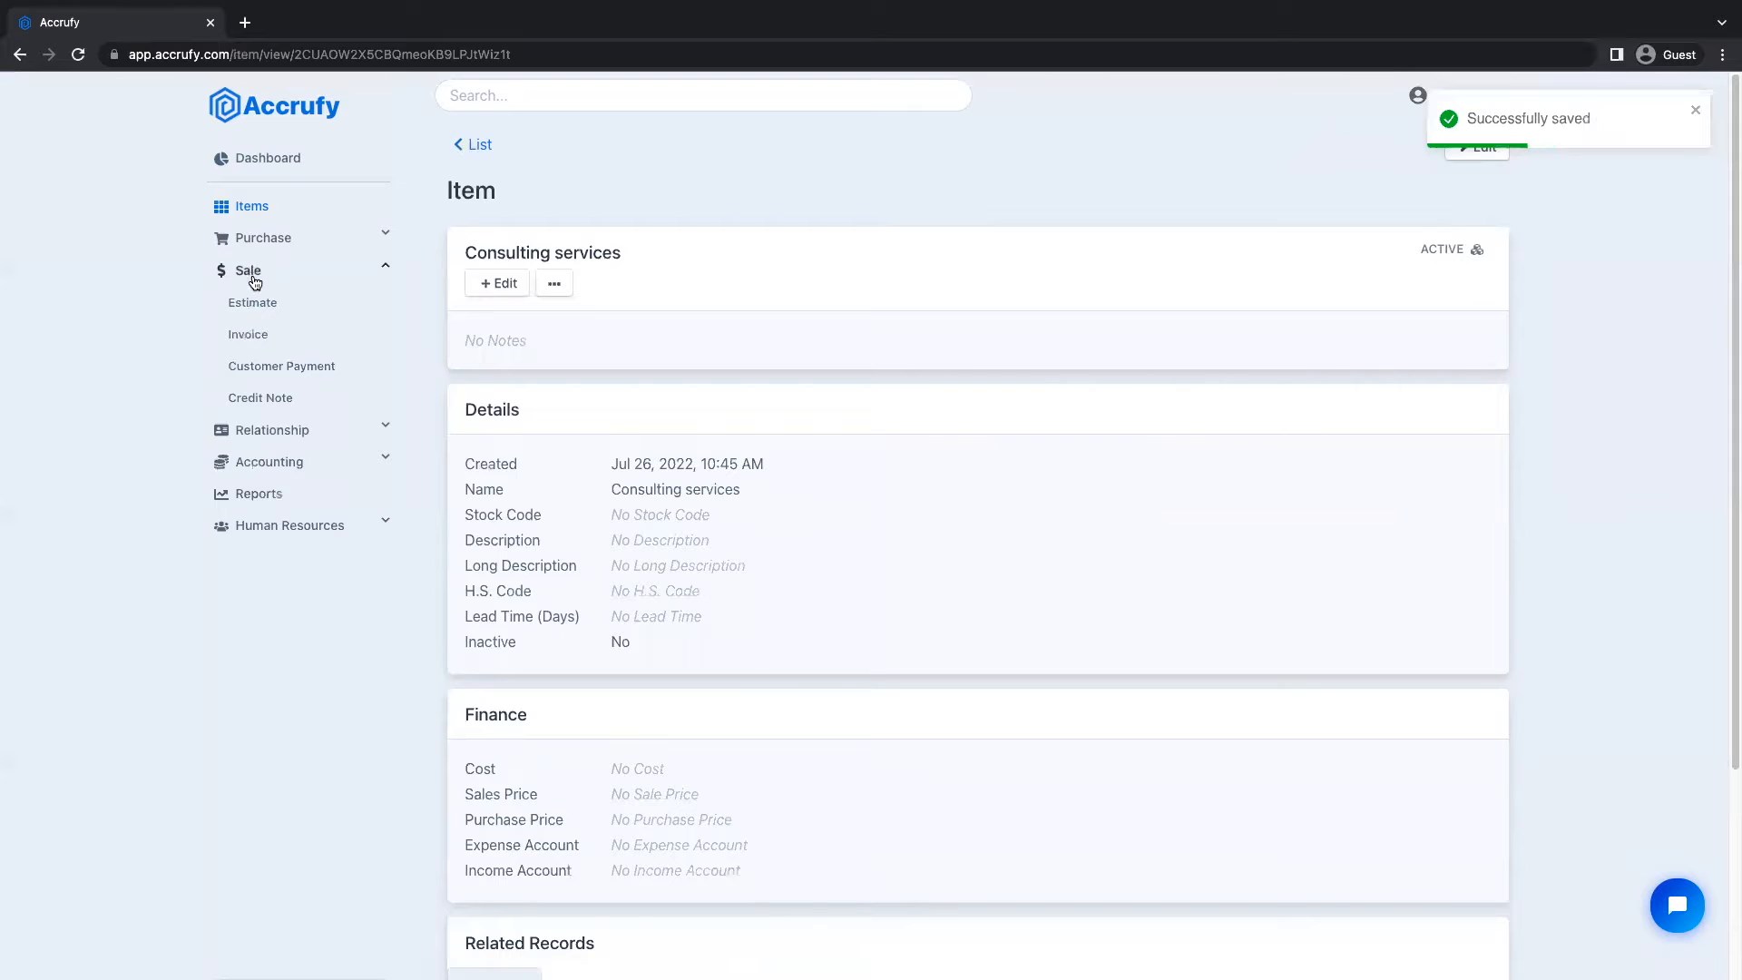
click(249, 335)
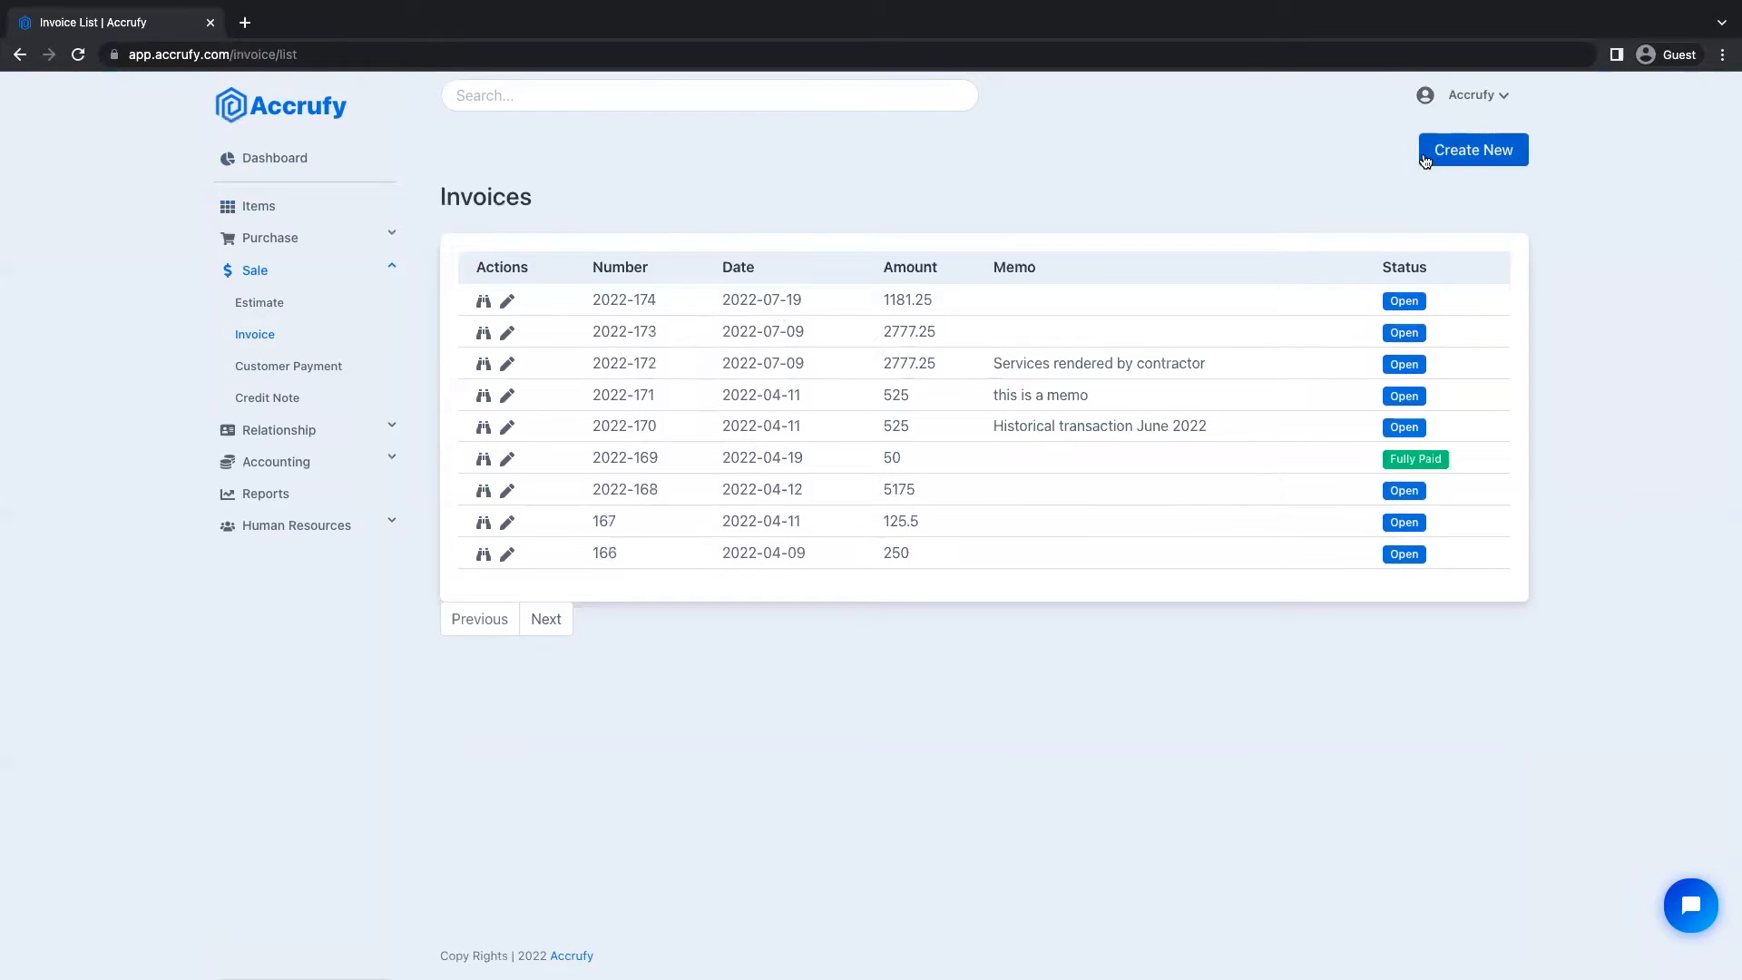
click(1458, 154)
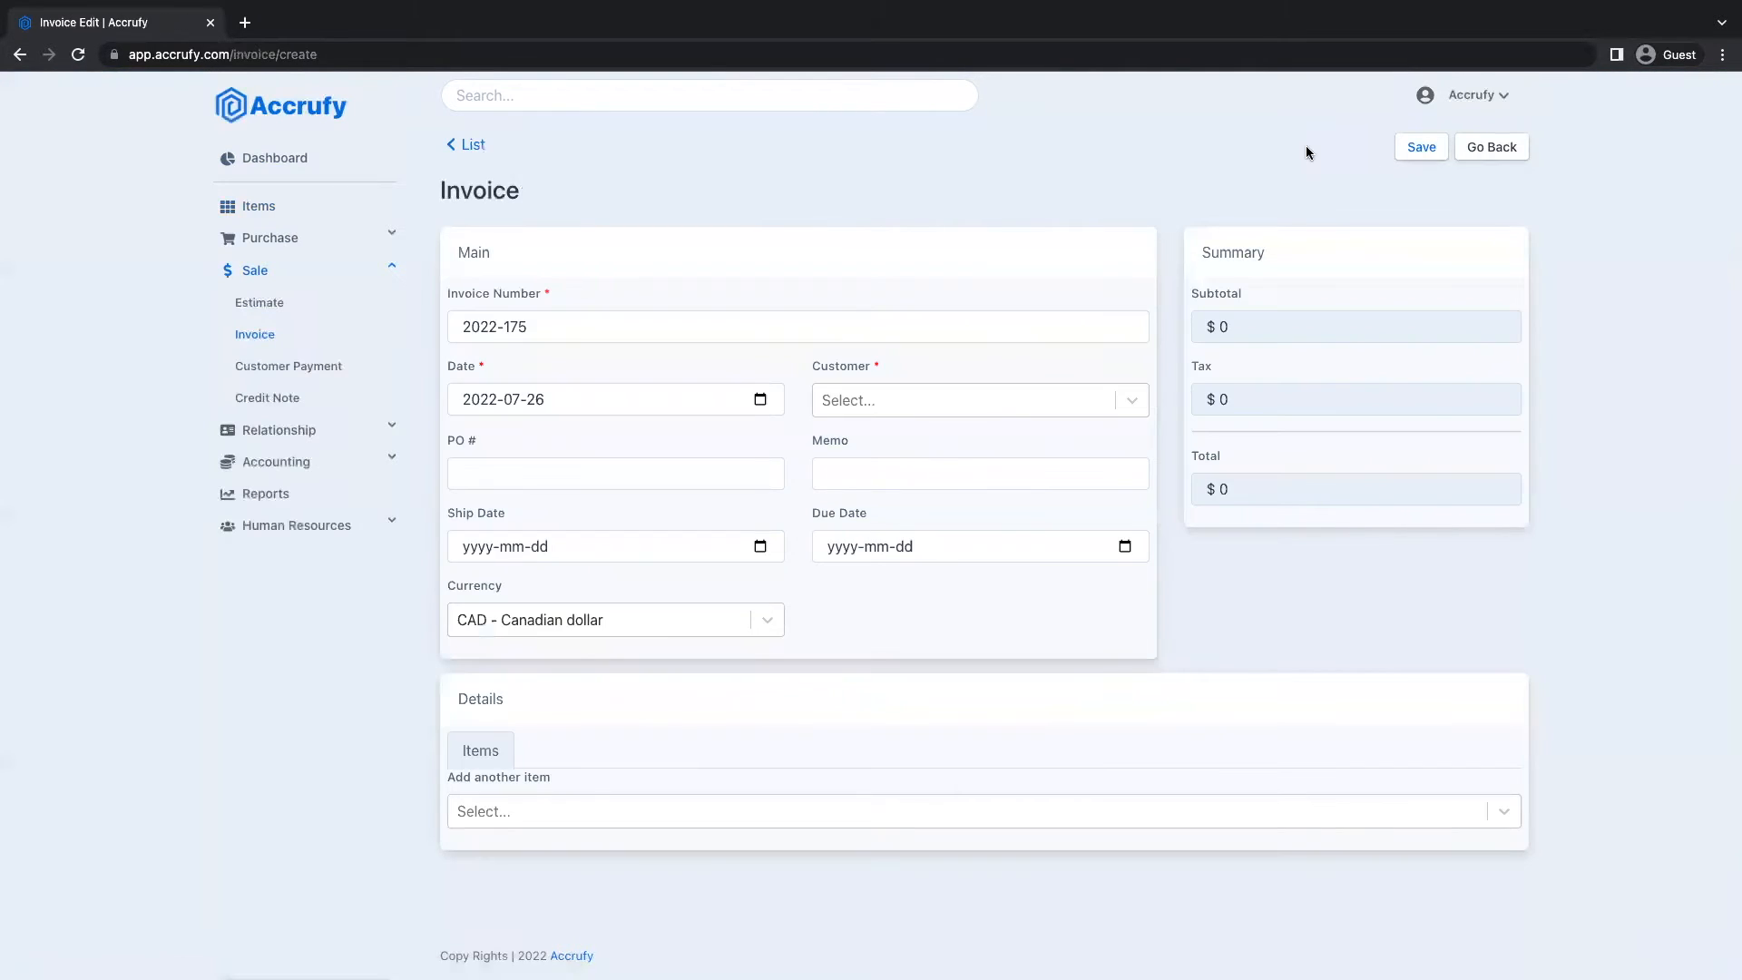
- Try replacing the invoice number with 1 and undo the change
click(562, 327)
drag(461, 333, 462, 331)
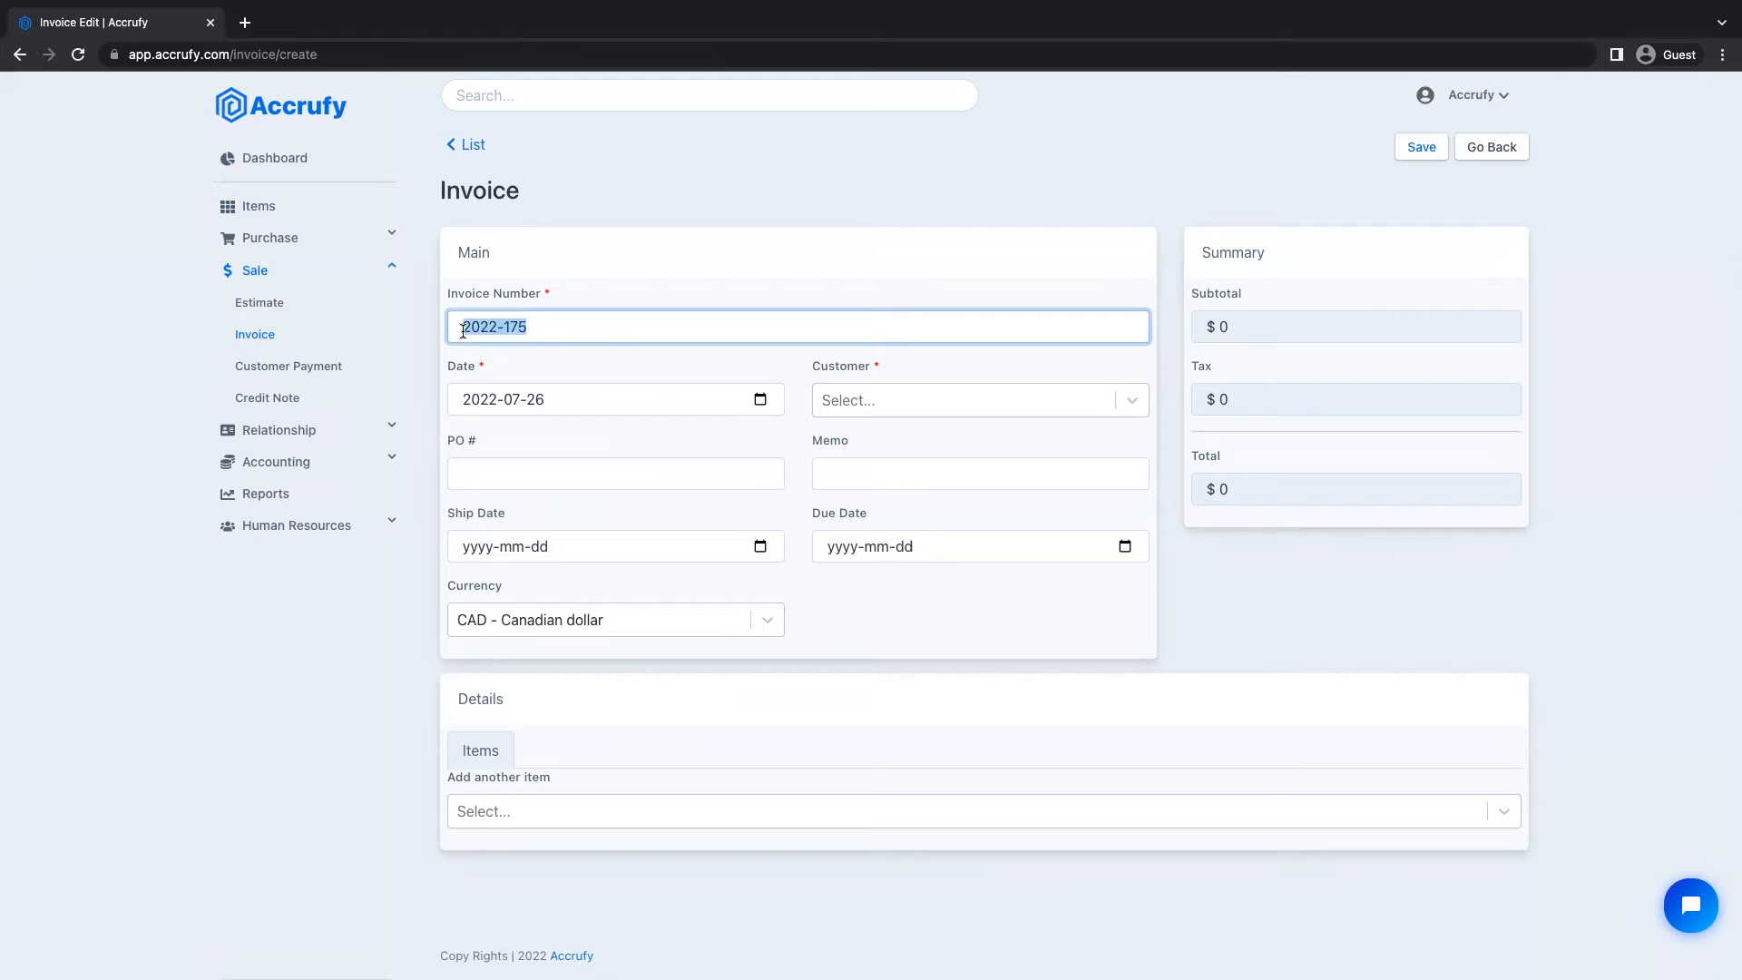
text(1)
key(ctrl+z)
drag(608, 324, 422, 325)
triple_click(493, 319)
- Select test customer 2 as the invoice's customer
click(878, 408)
click(868, 445)
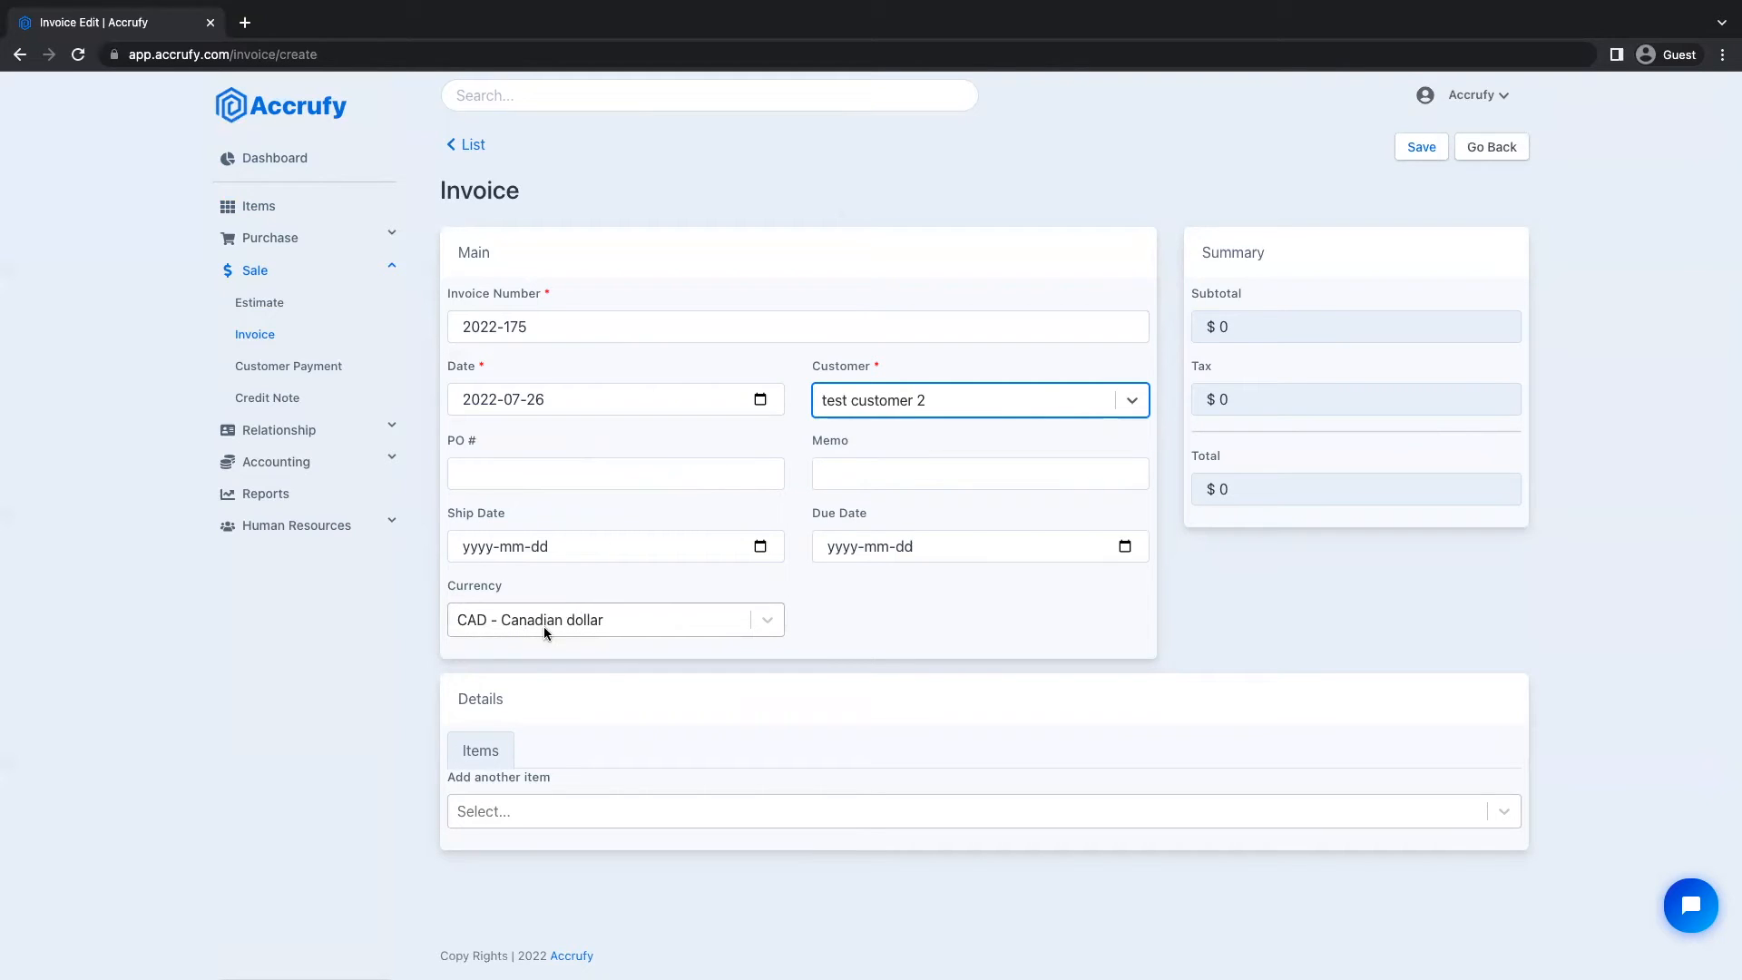
- Set the invoice currency to USD - United States dollar and check the exchange rate
drag(496, 590, 460, 591)
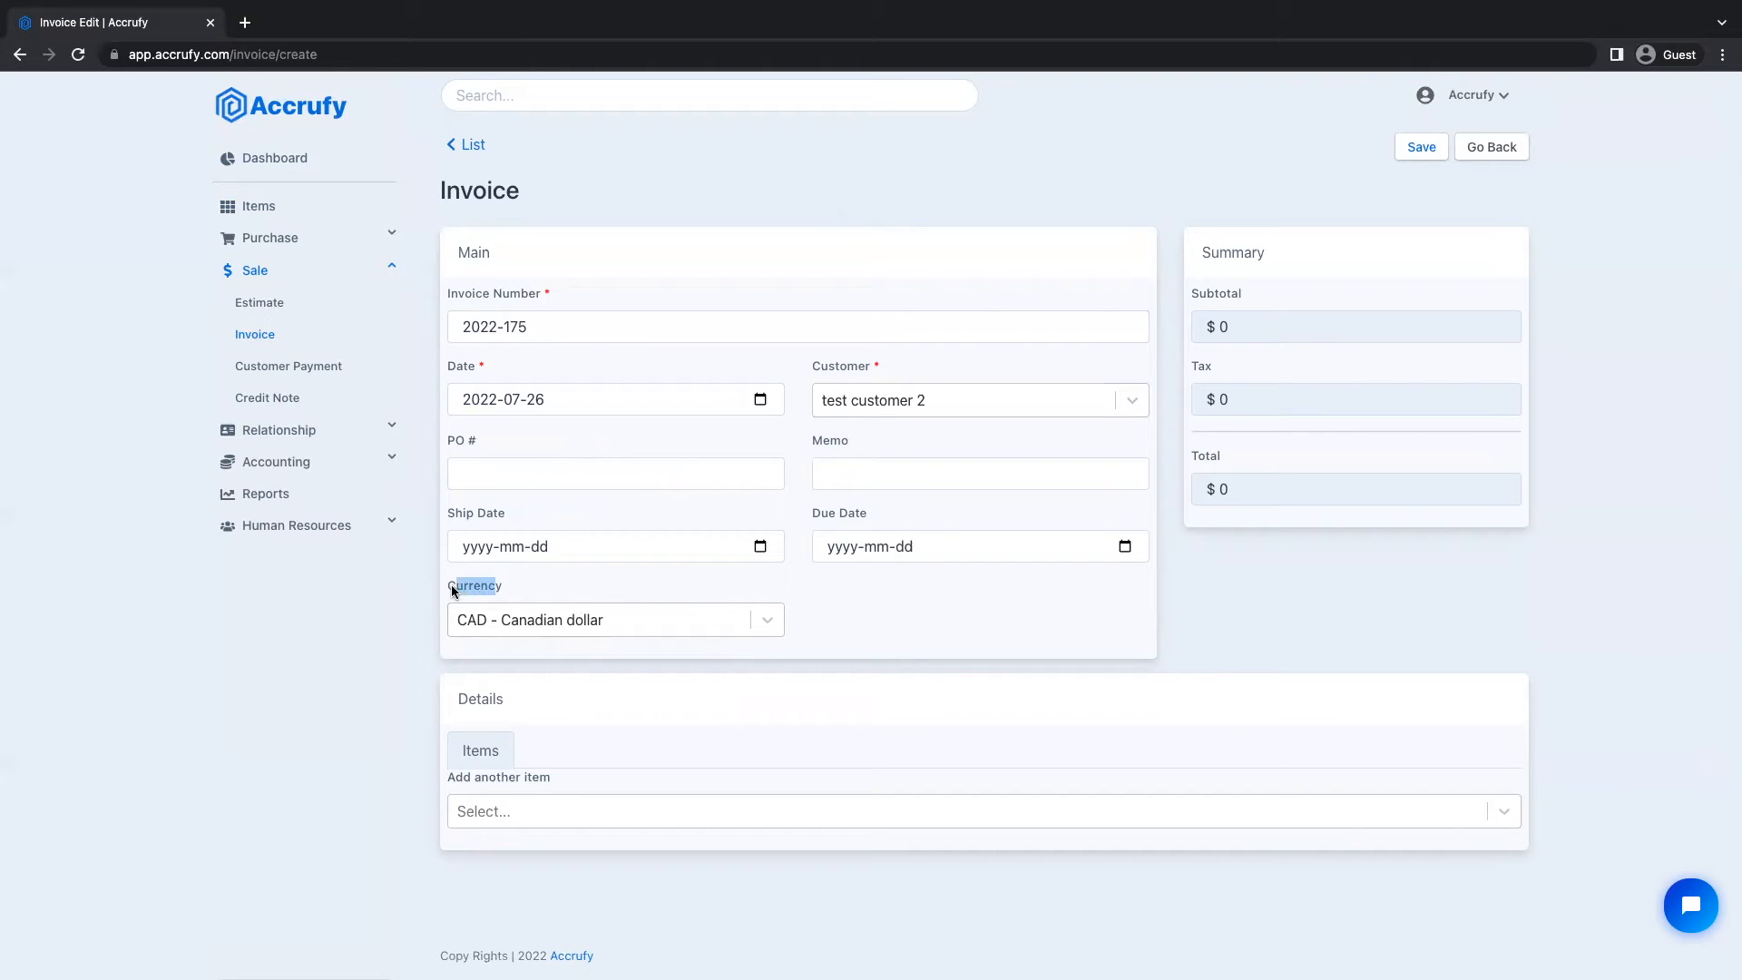
click(585, 620)
text(usd)
key(Return)
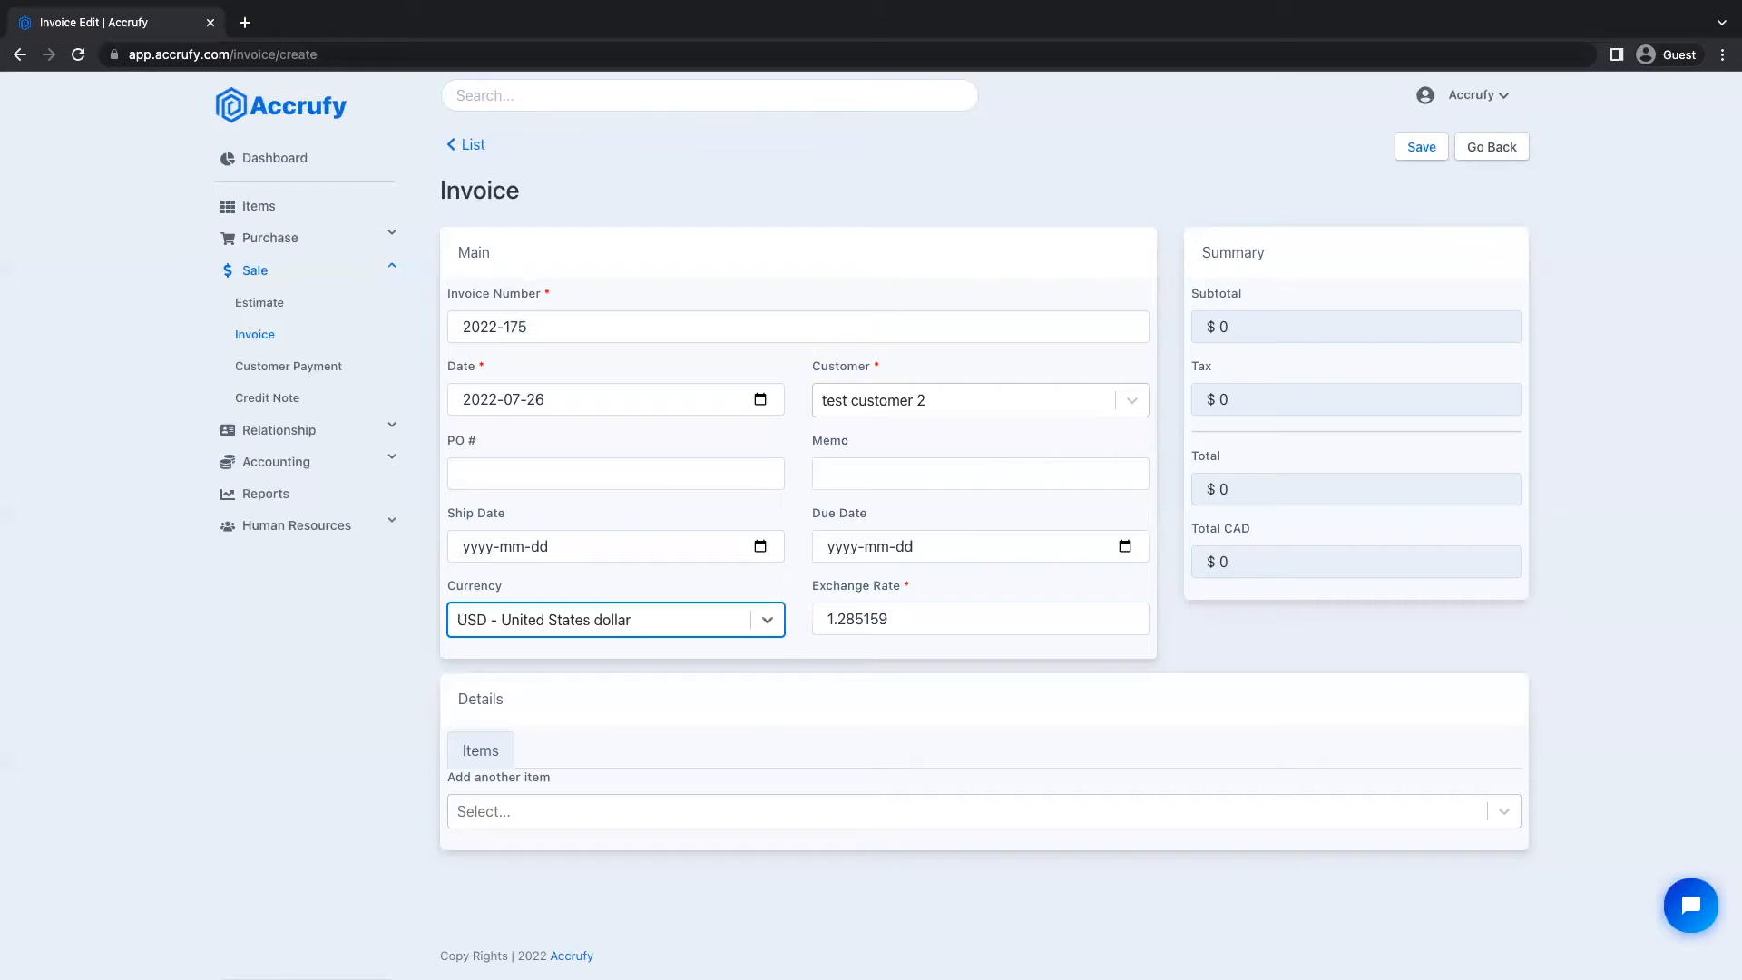
click(913, 623)
drag(914, 622, 824, 622)
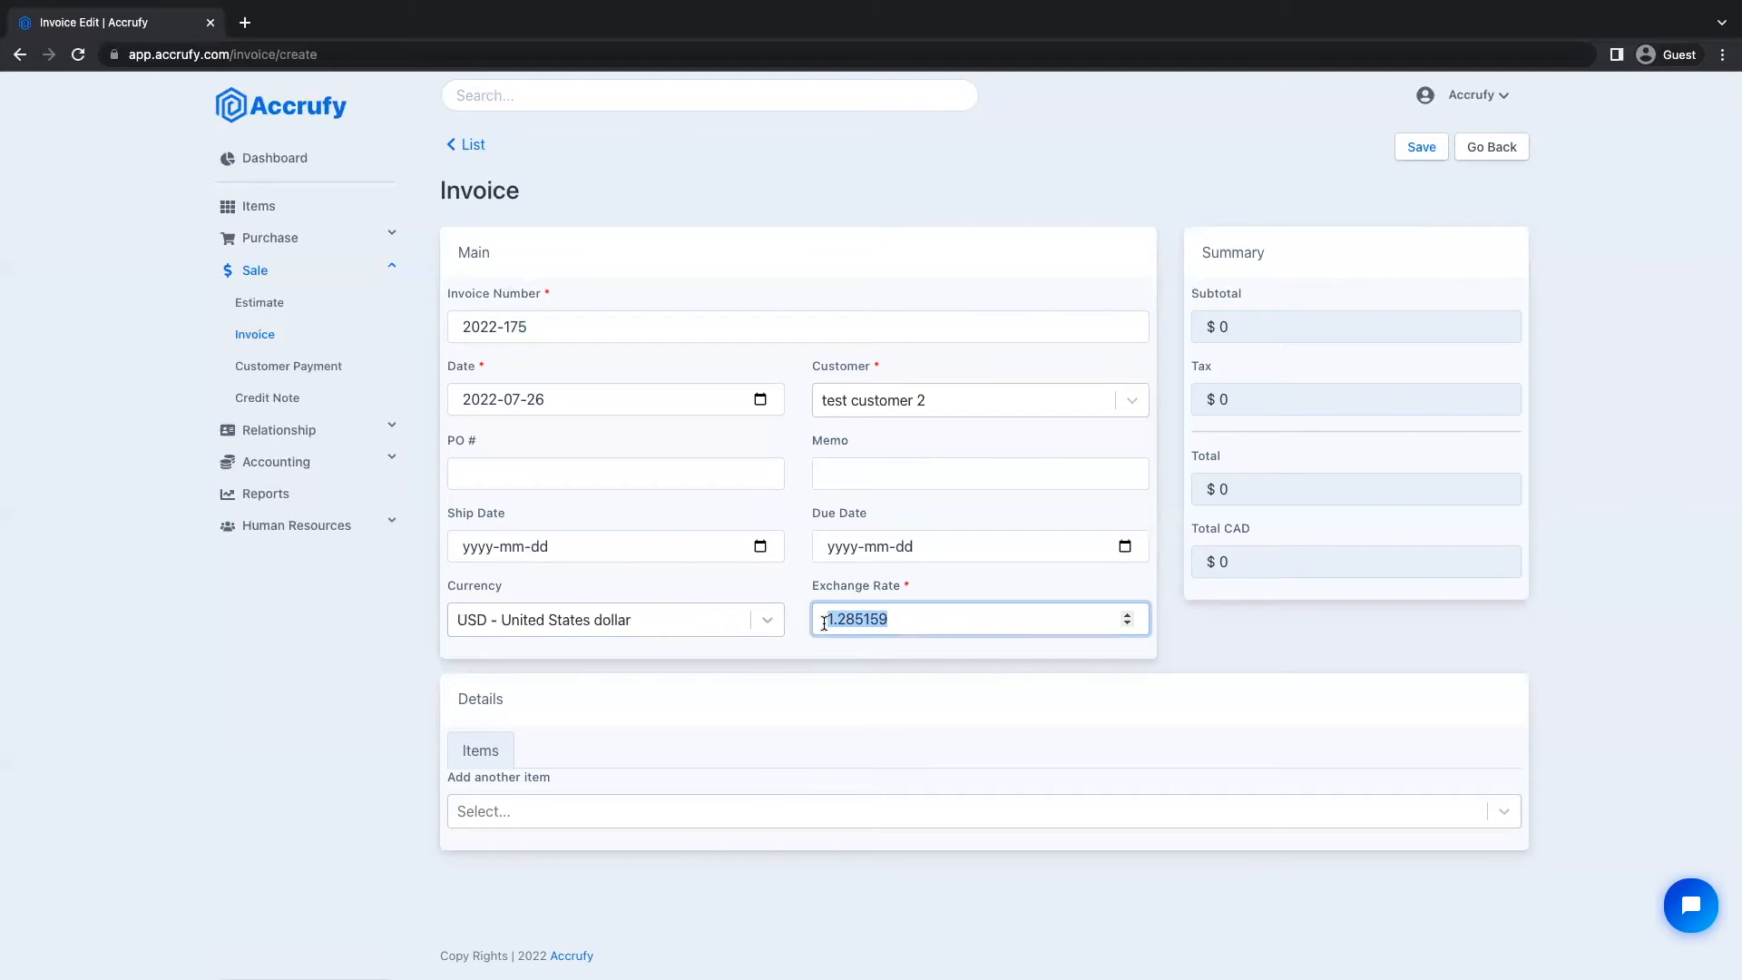
- Set the invoice date to 2022-07-08 and check the exchange rate for that date
click(755, 399)
click(592, 522)
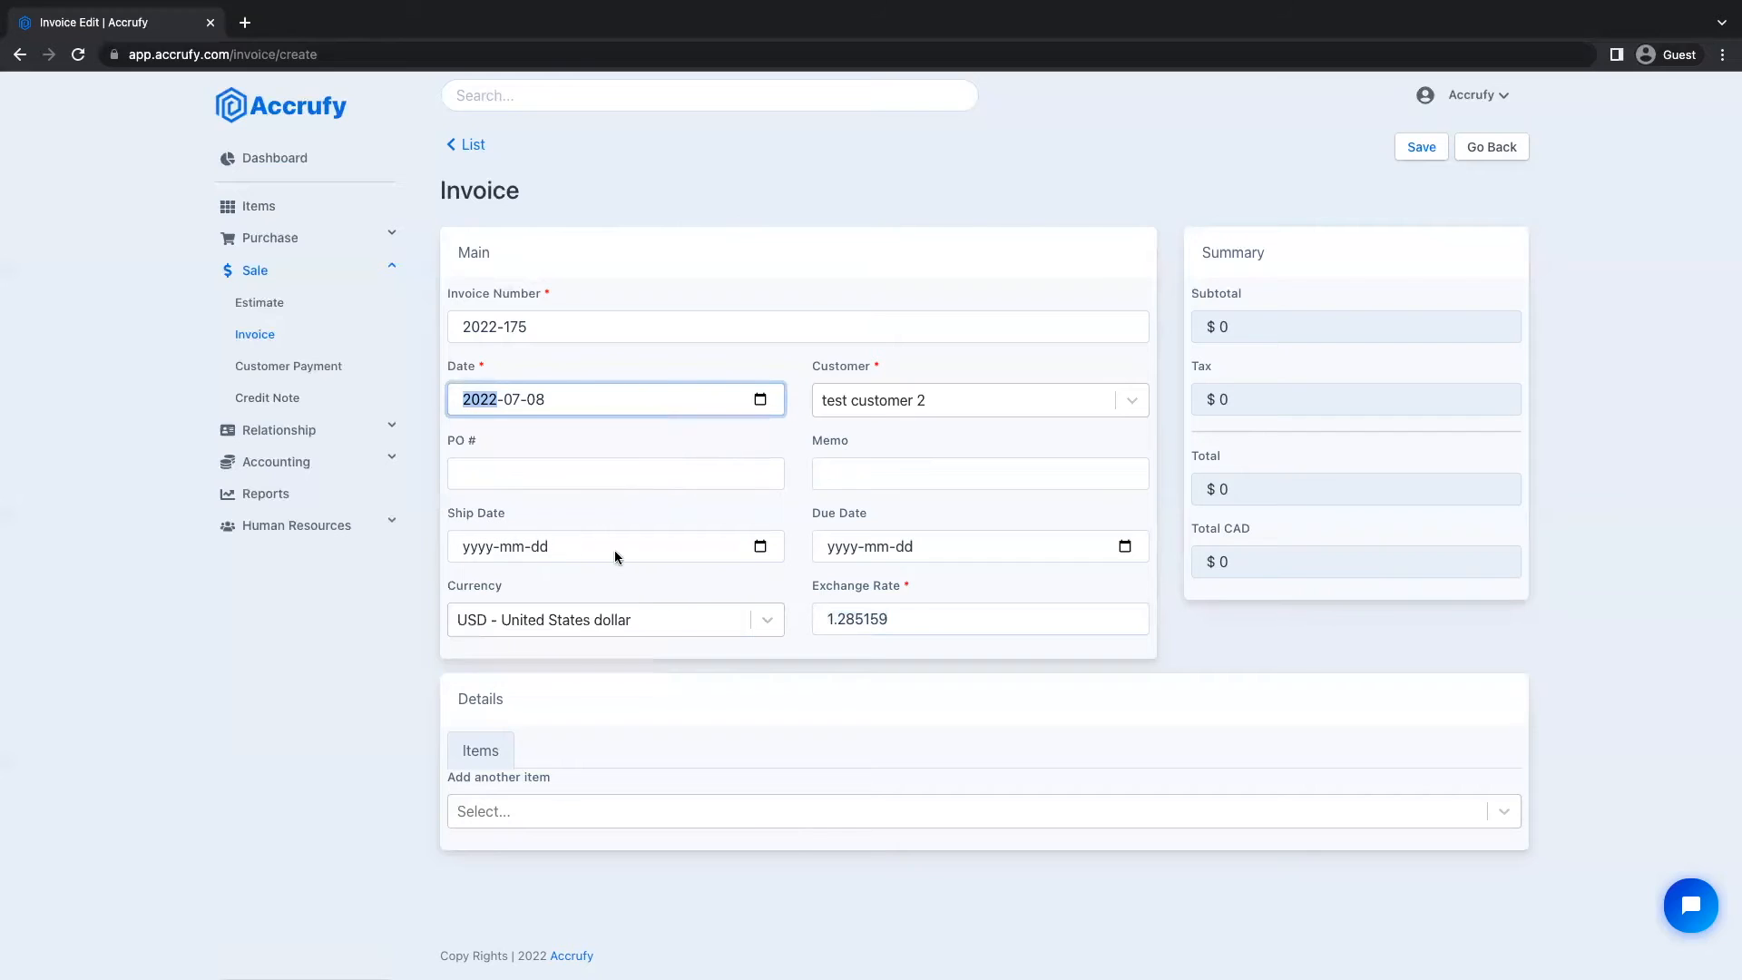
drag(822, 625, 887, 618)
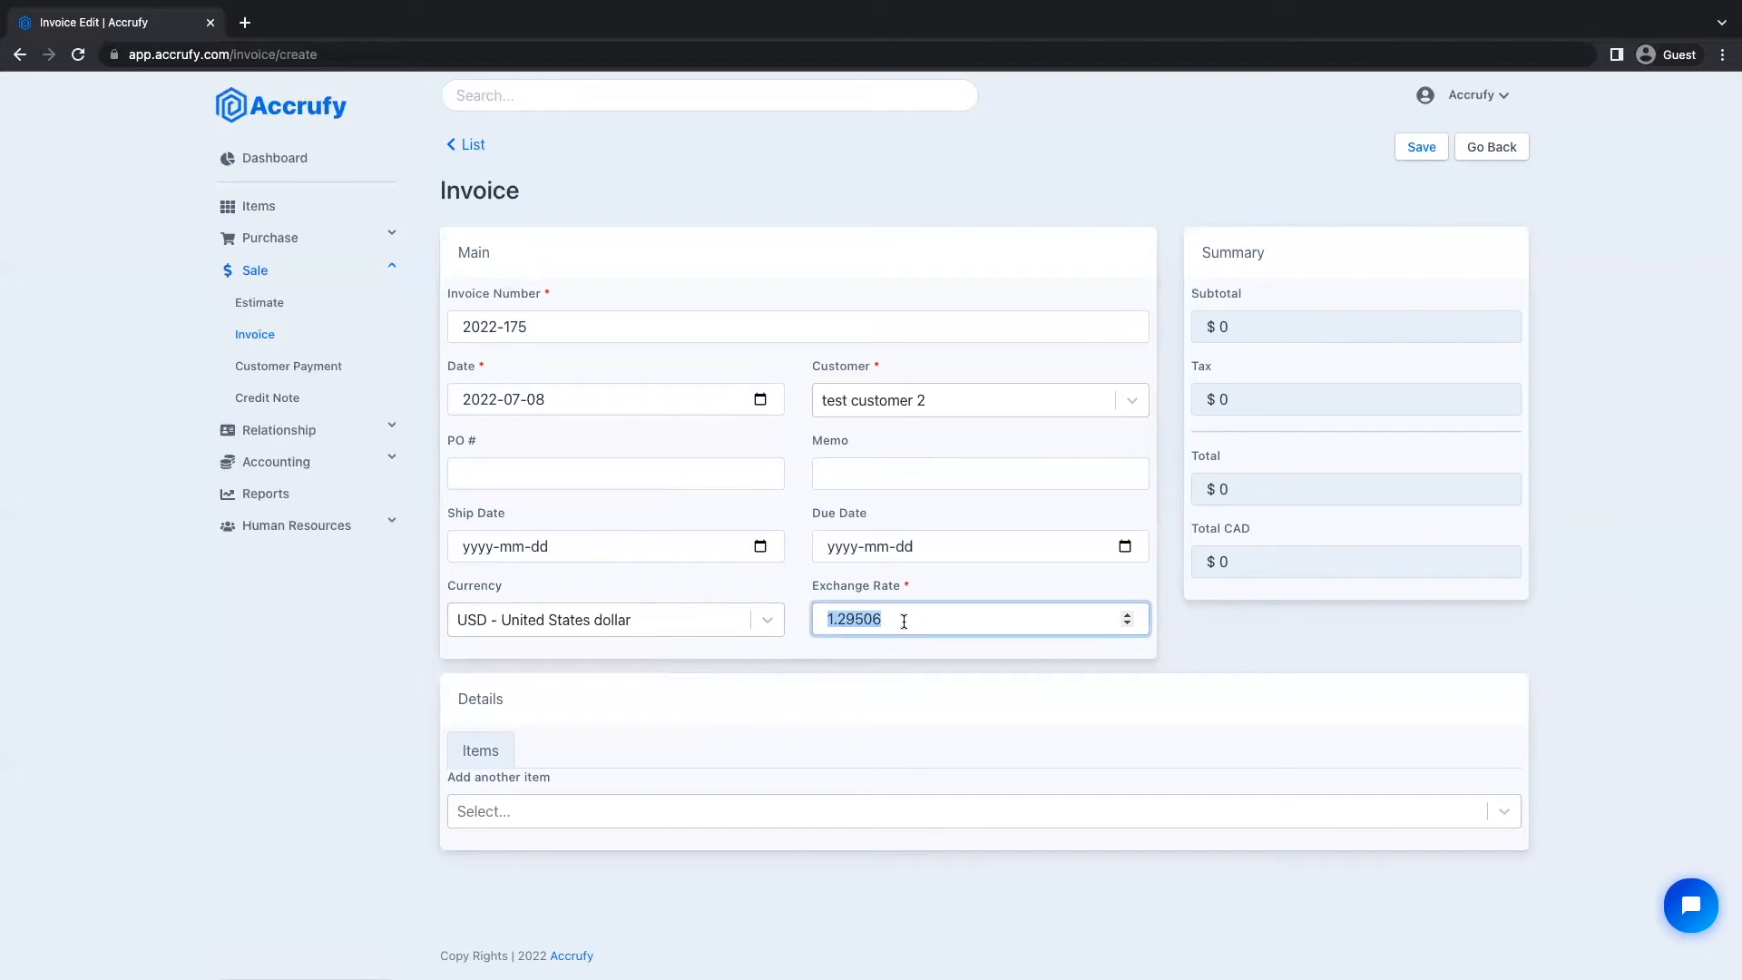
- Set the invoice currency back to CAD - Canadian dollar
click(749, 615)
text(cad)
key(Return)
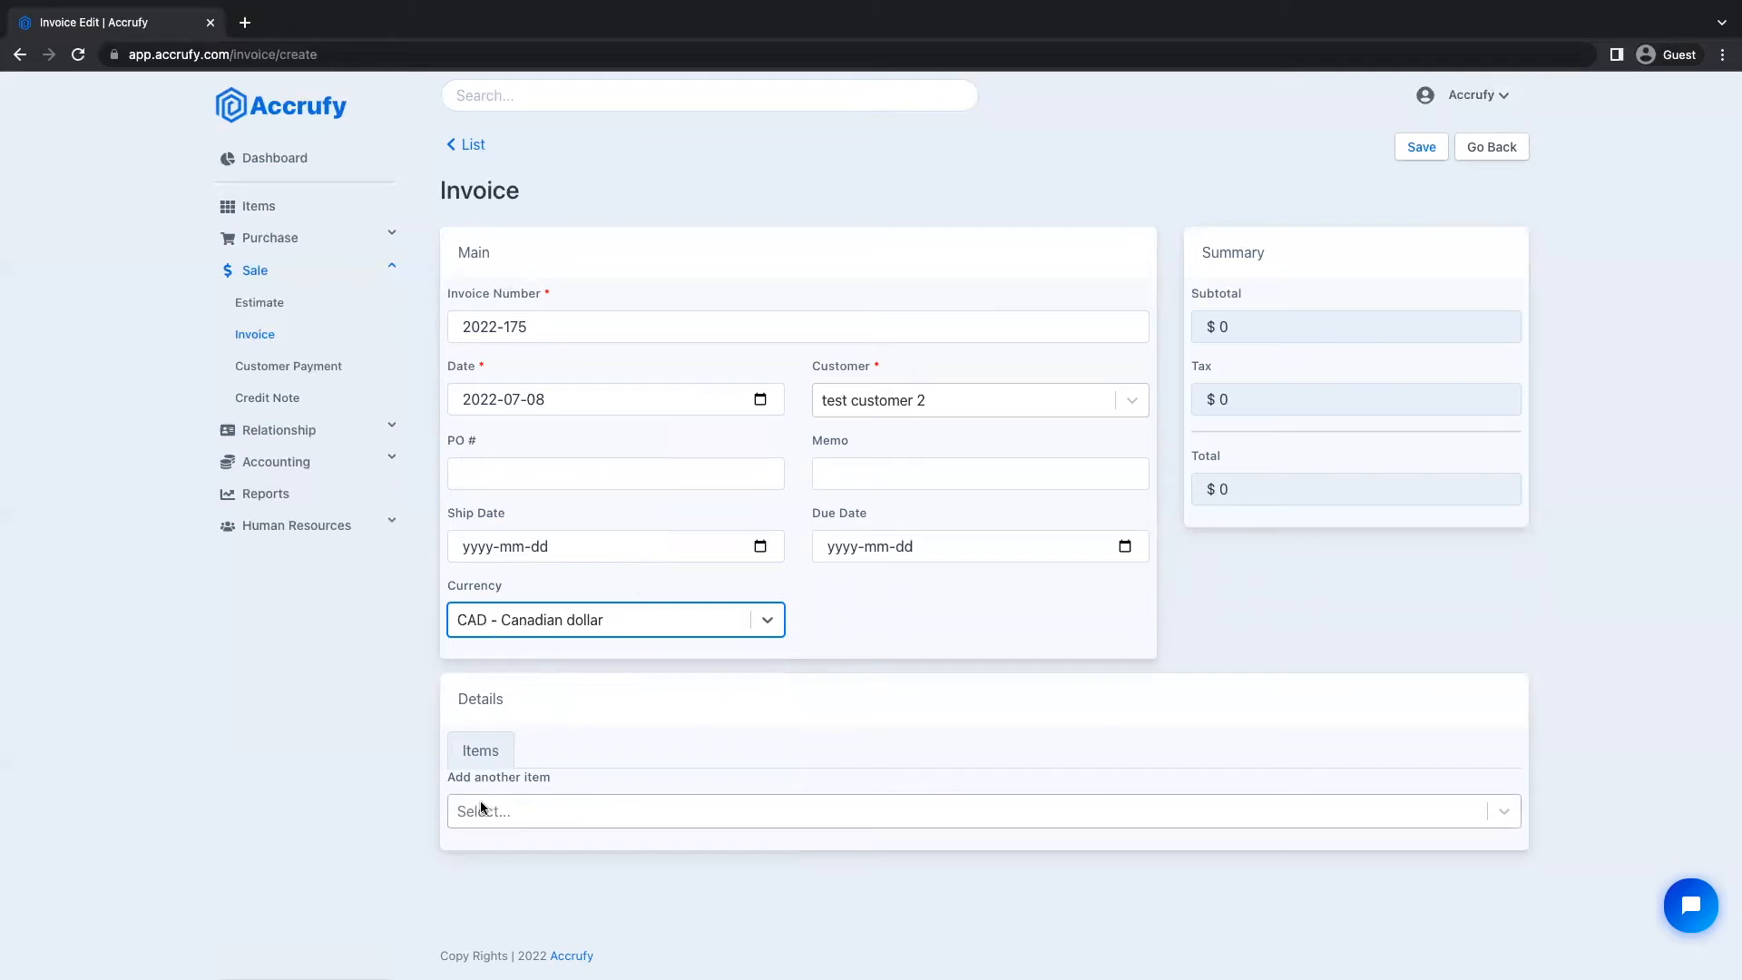
- Add the Consulting services item to the invoice with a quantity of 1 and a rate of 100
click(536, 803)
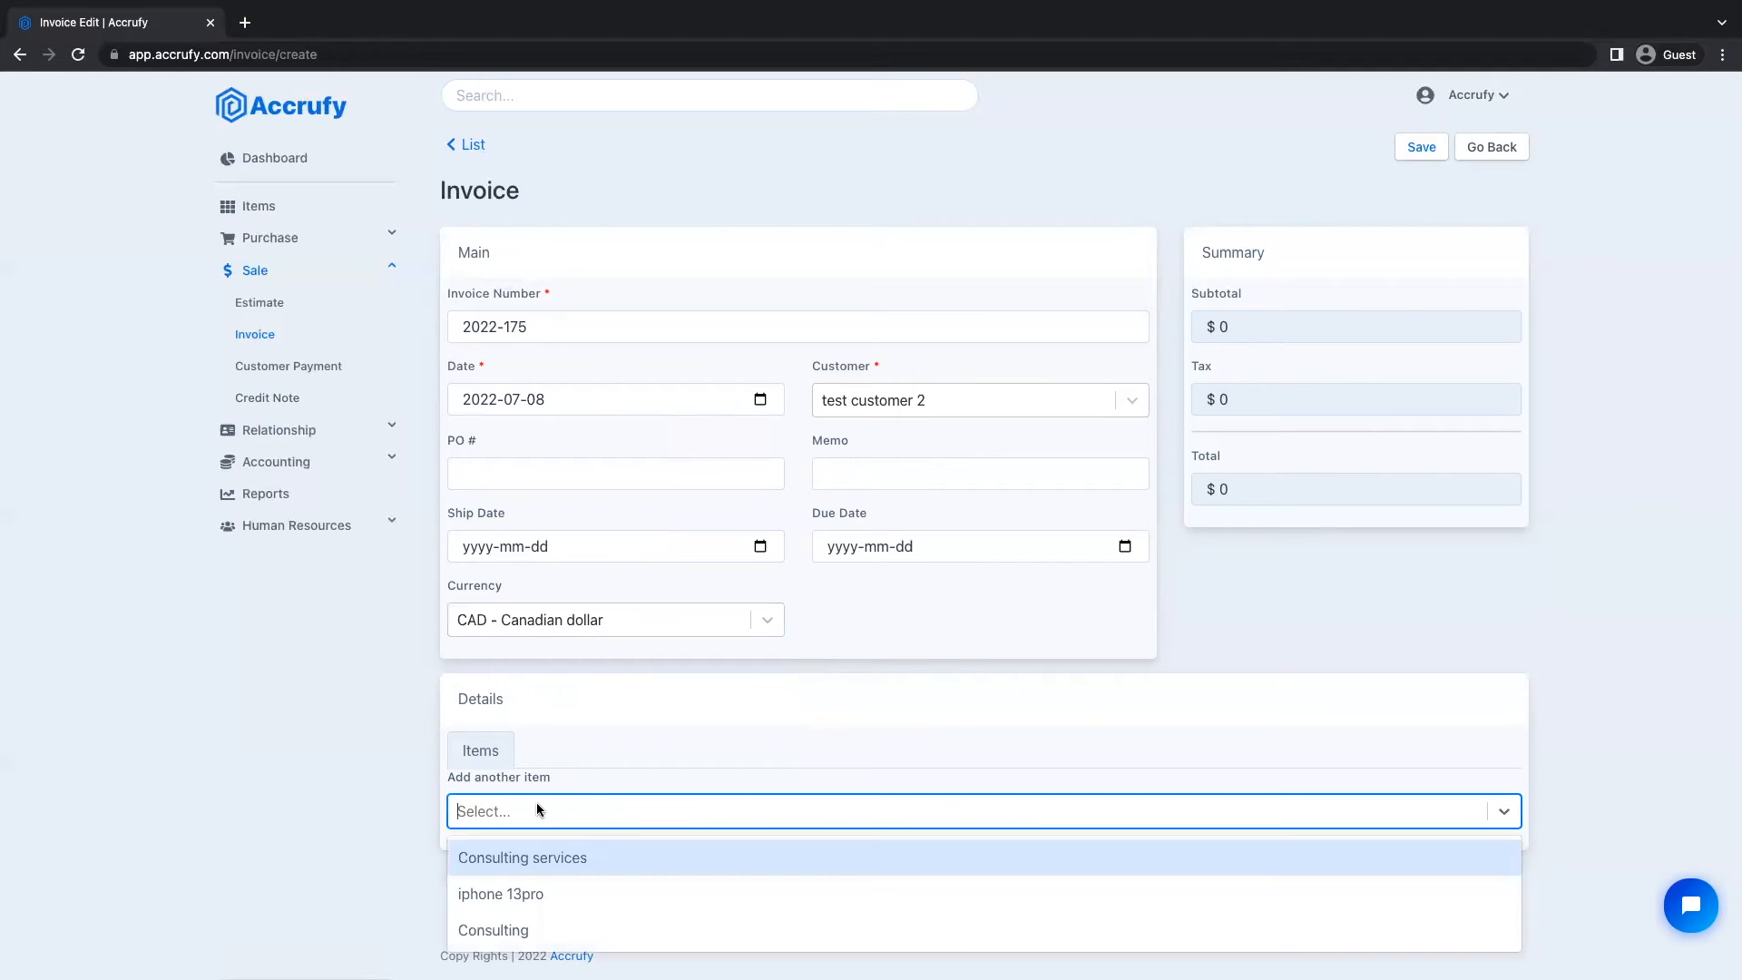
click(515, 858)
scroll(505, 876, down, 4)
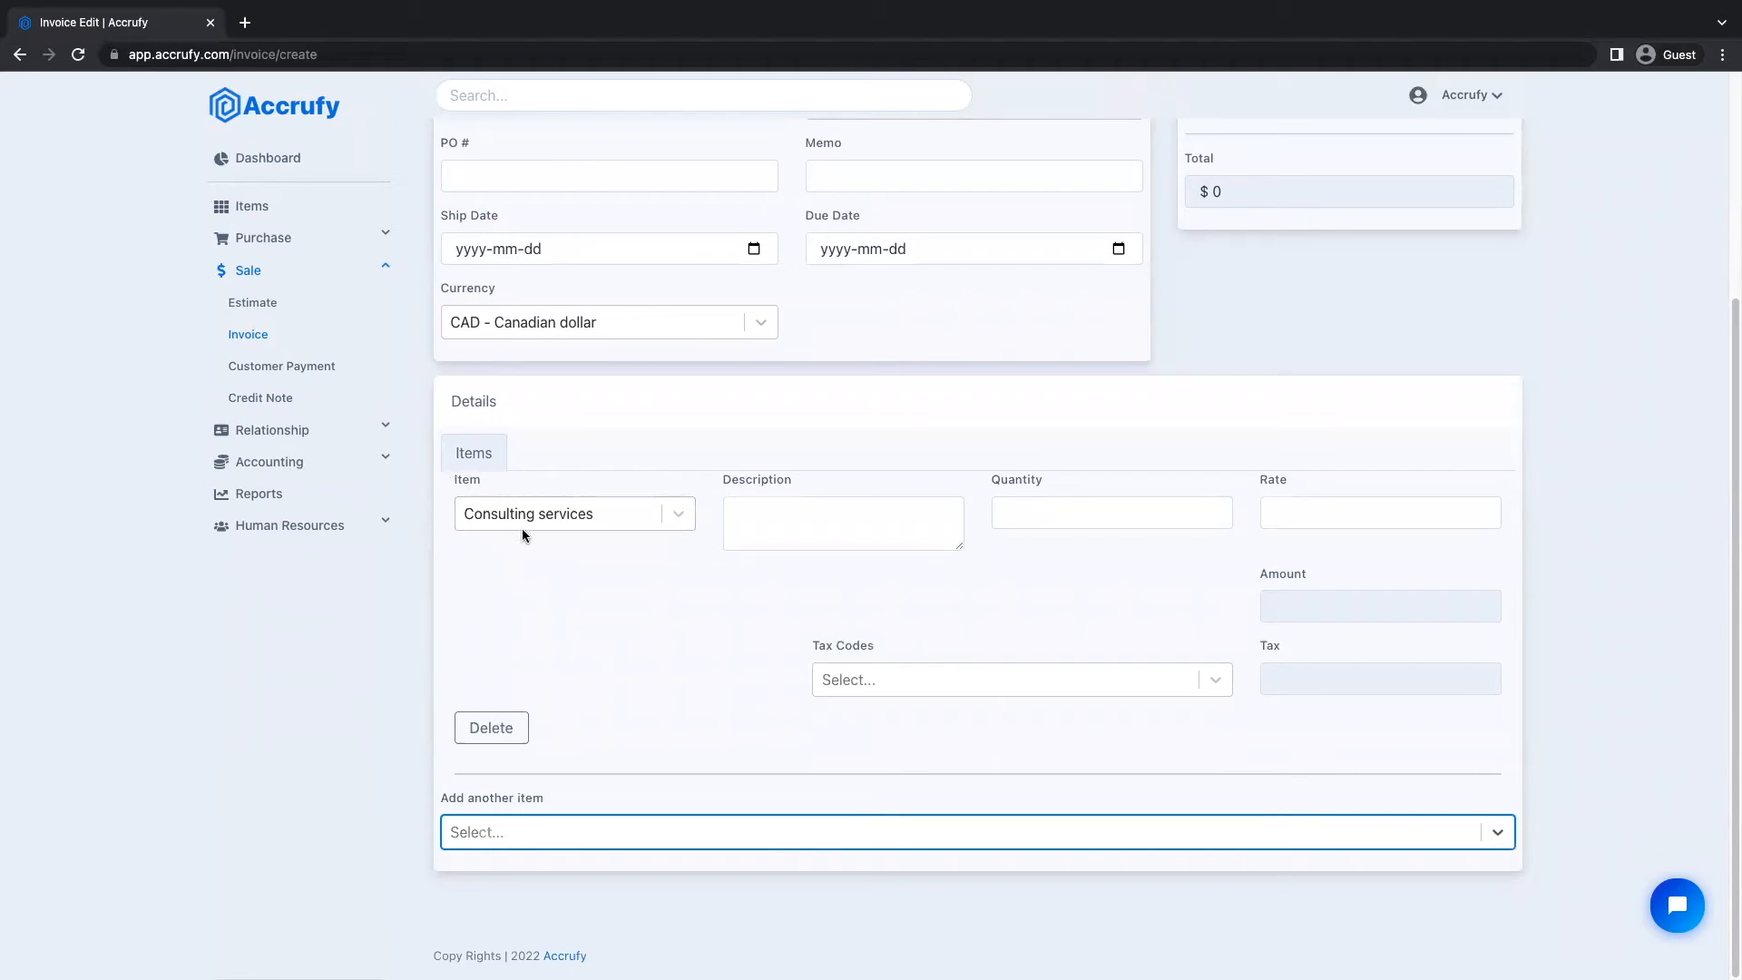
click(1033, 515)
text(1)
click(1267, 517)
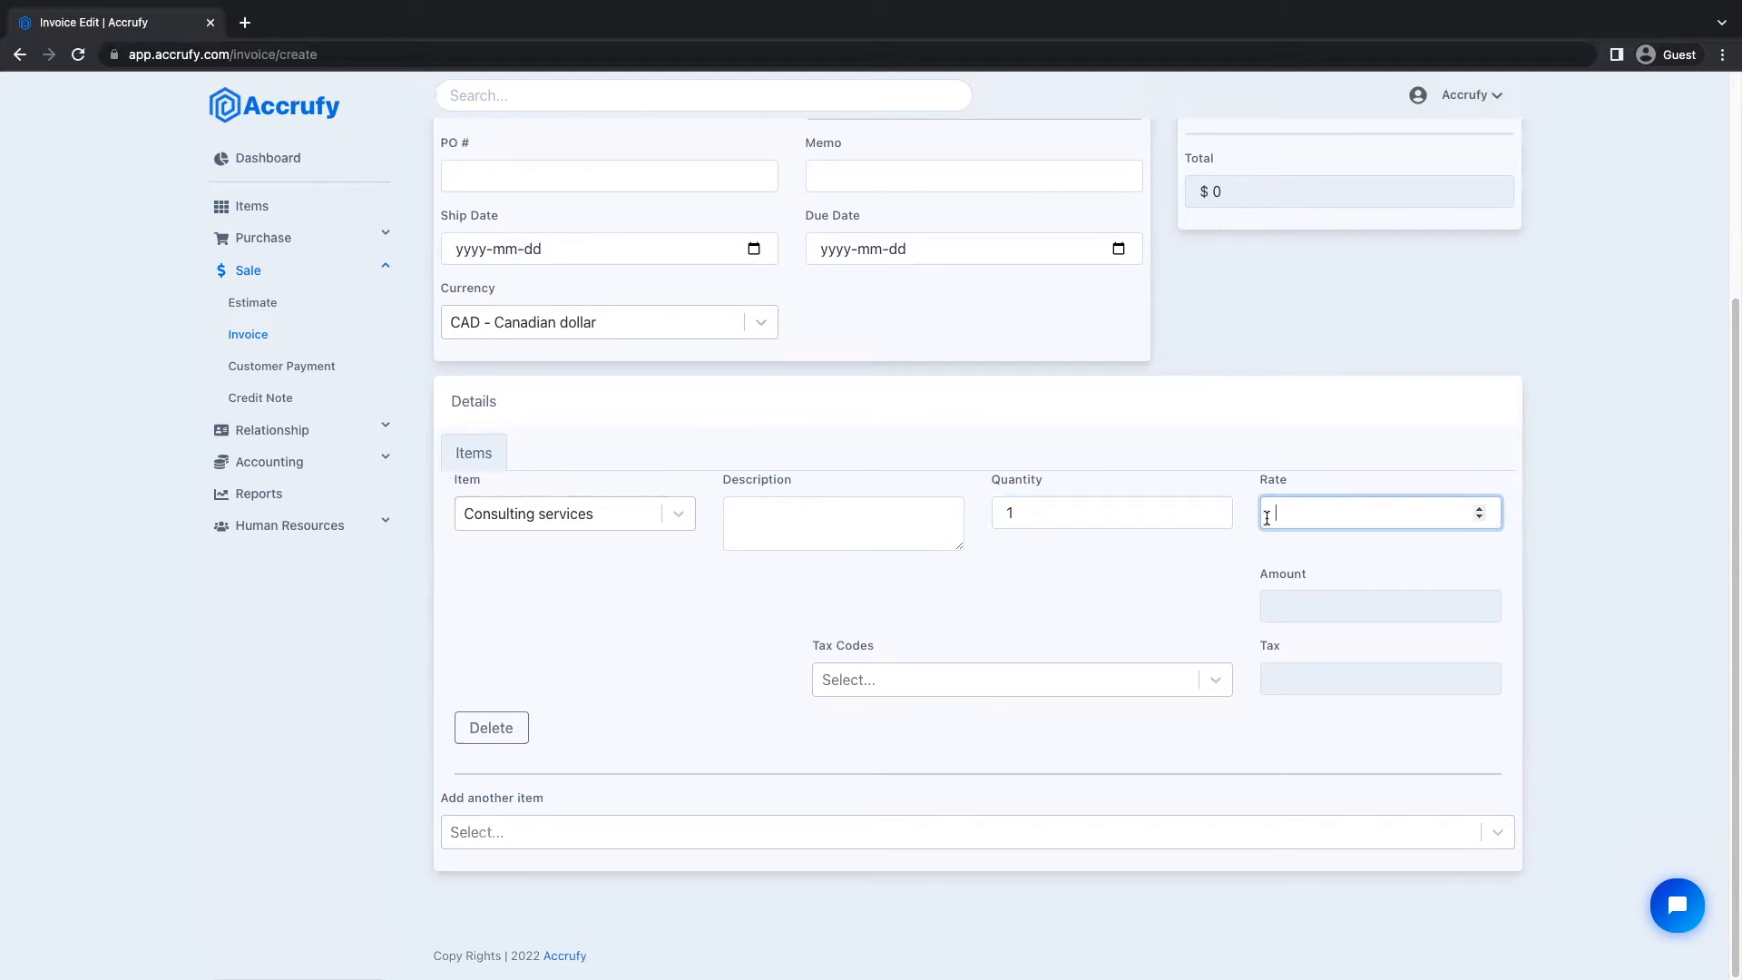
text(100)
- Set the Consulting services line's quantity to 5 and check its rate and amount
click(1165, 512)
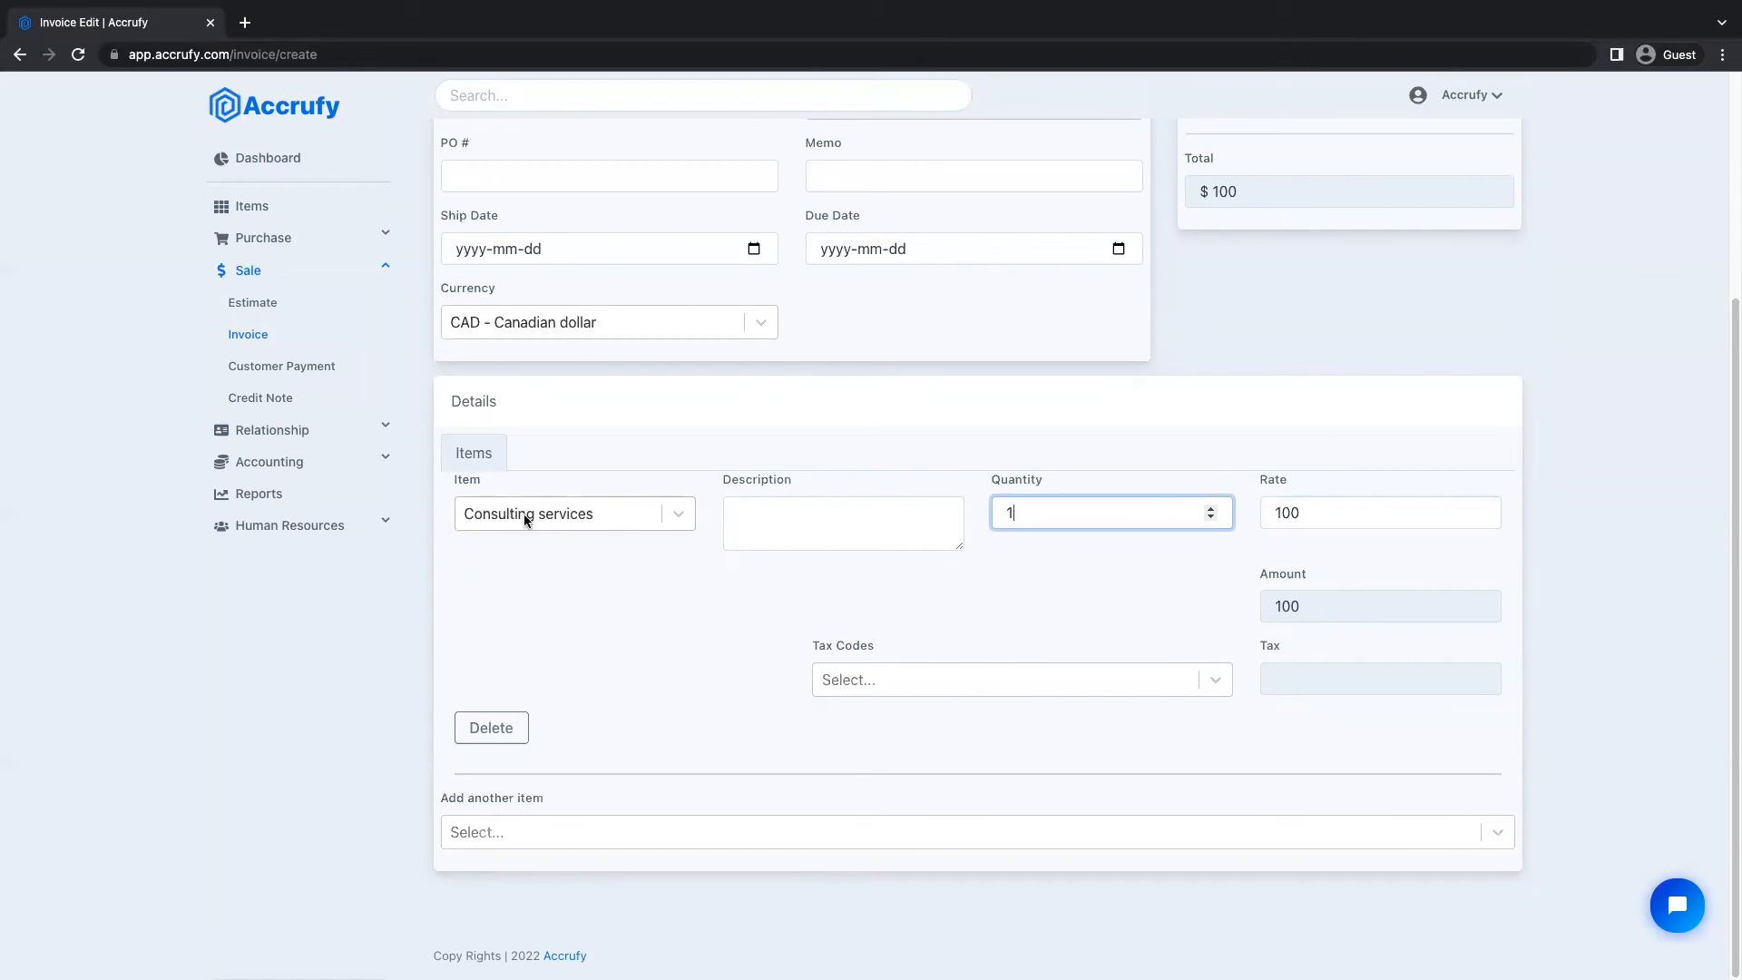
double_click(1030, 508)
text(5)
double_click(1332, 516)
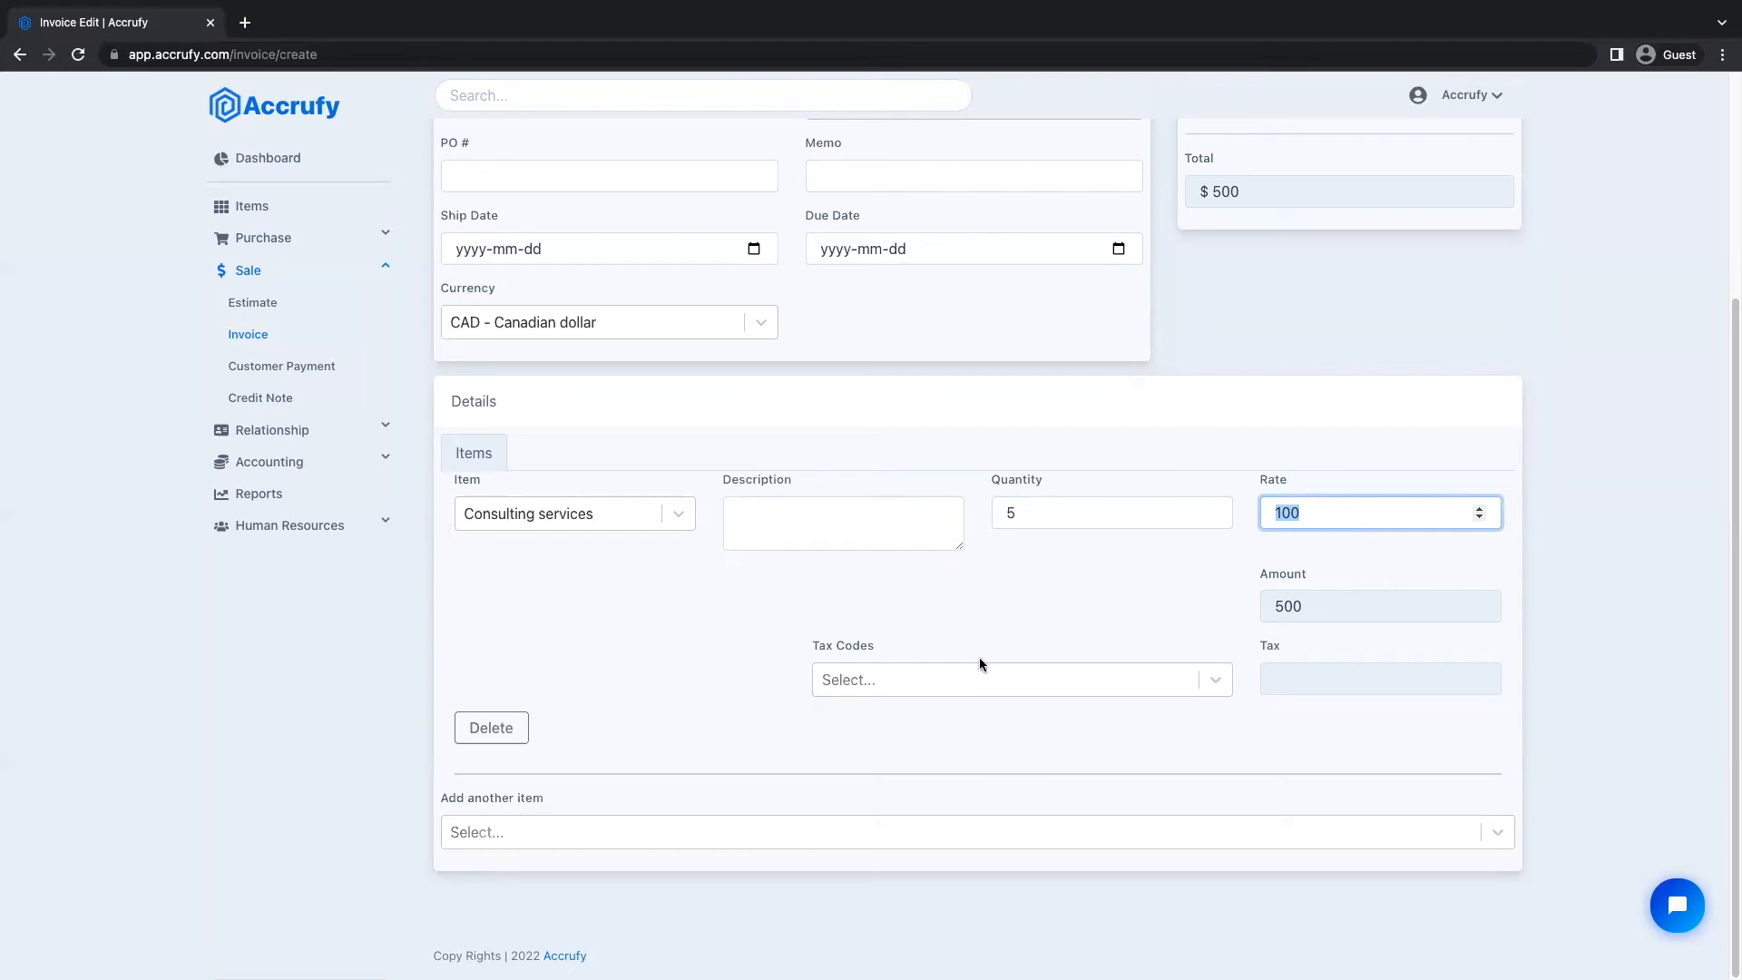
double_click(1279, 607)
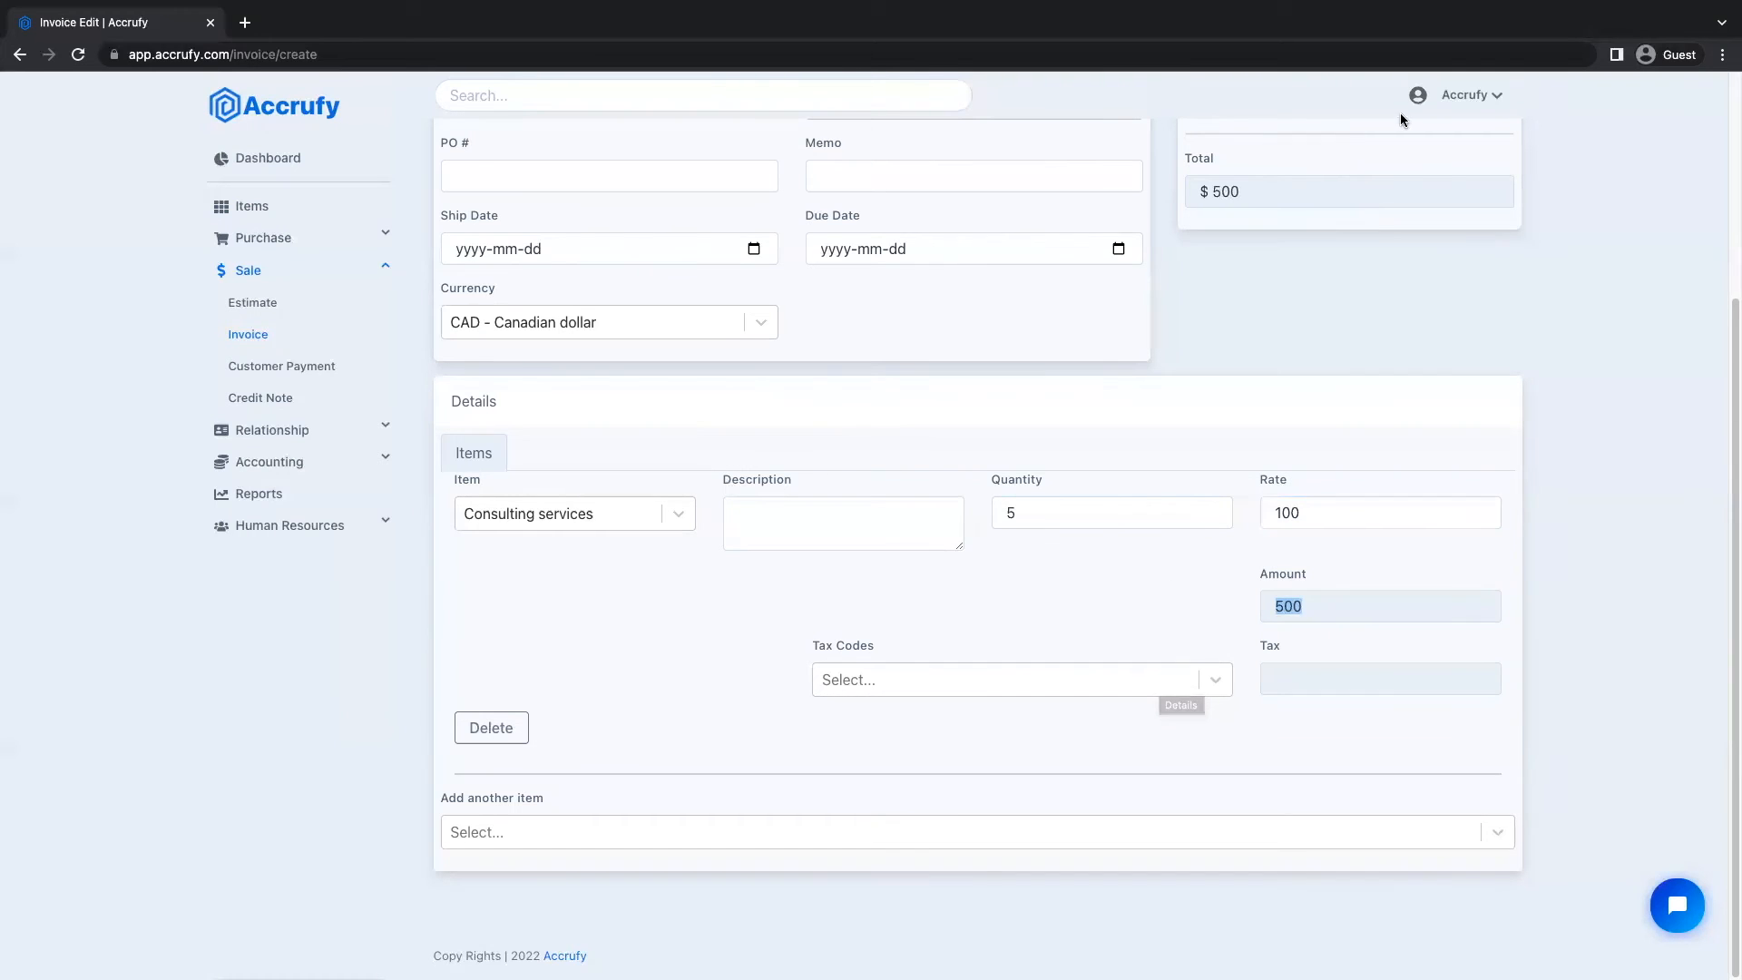
click(1444, 97)
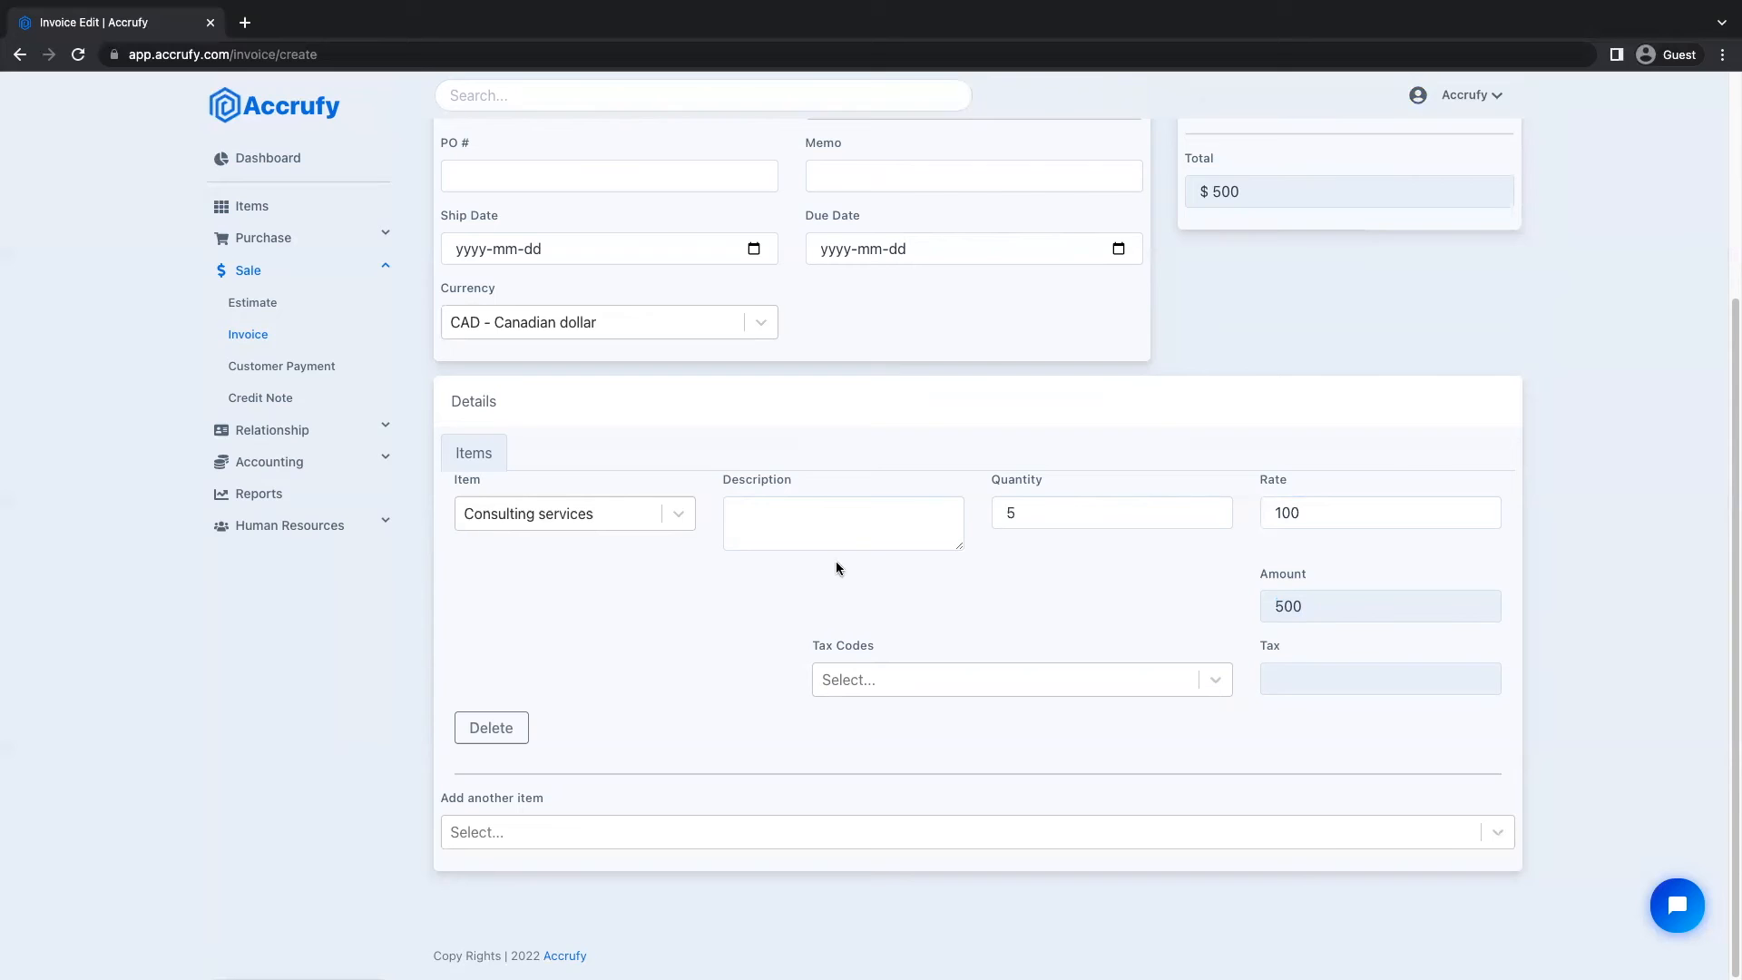
- Save the invoice and check its status
scroll(781, 624, up, 3)
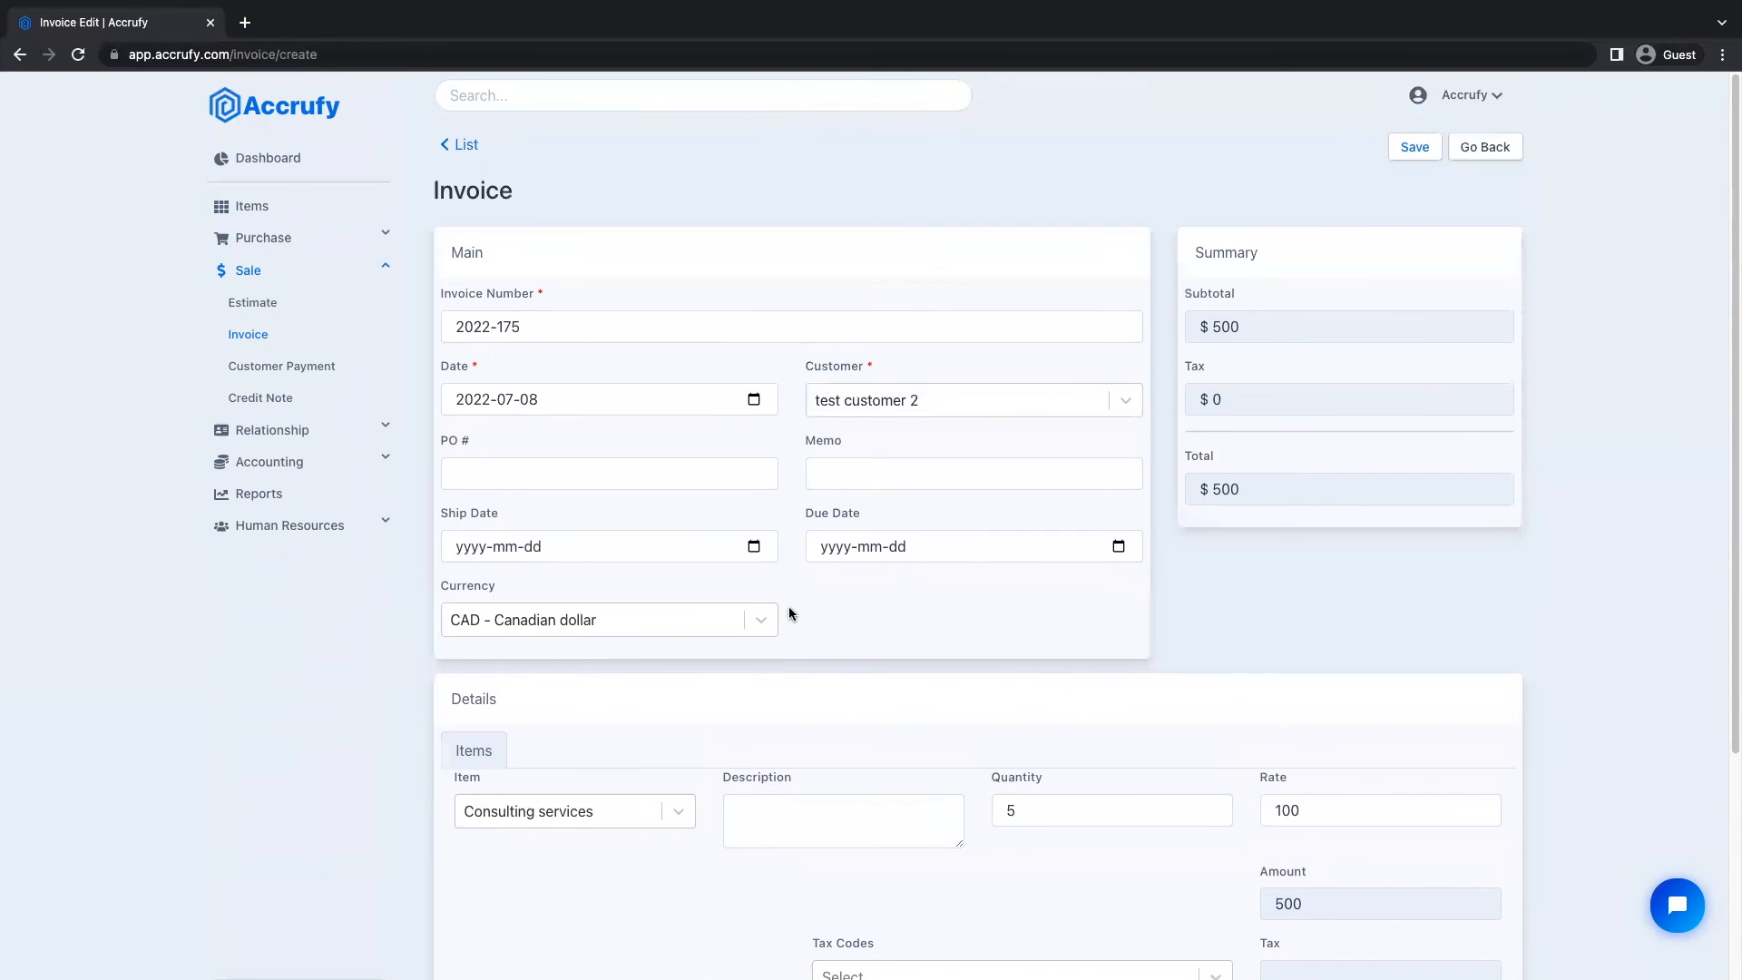
click(1418, 148)
drag(453, 190, 585, 195)
click(607, 195)
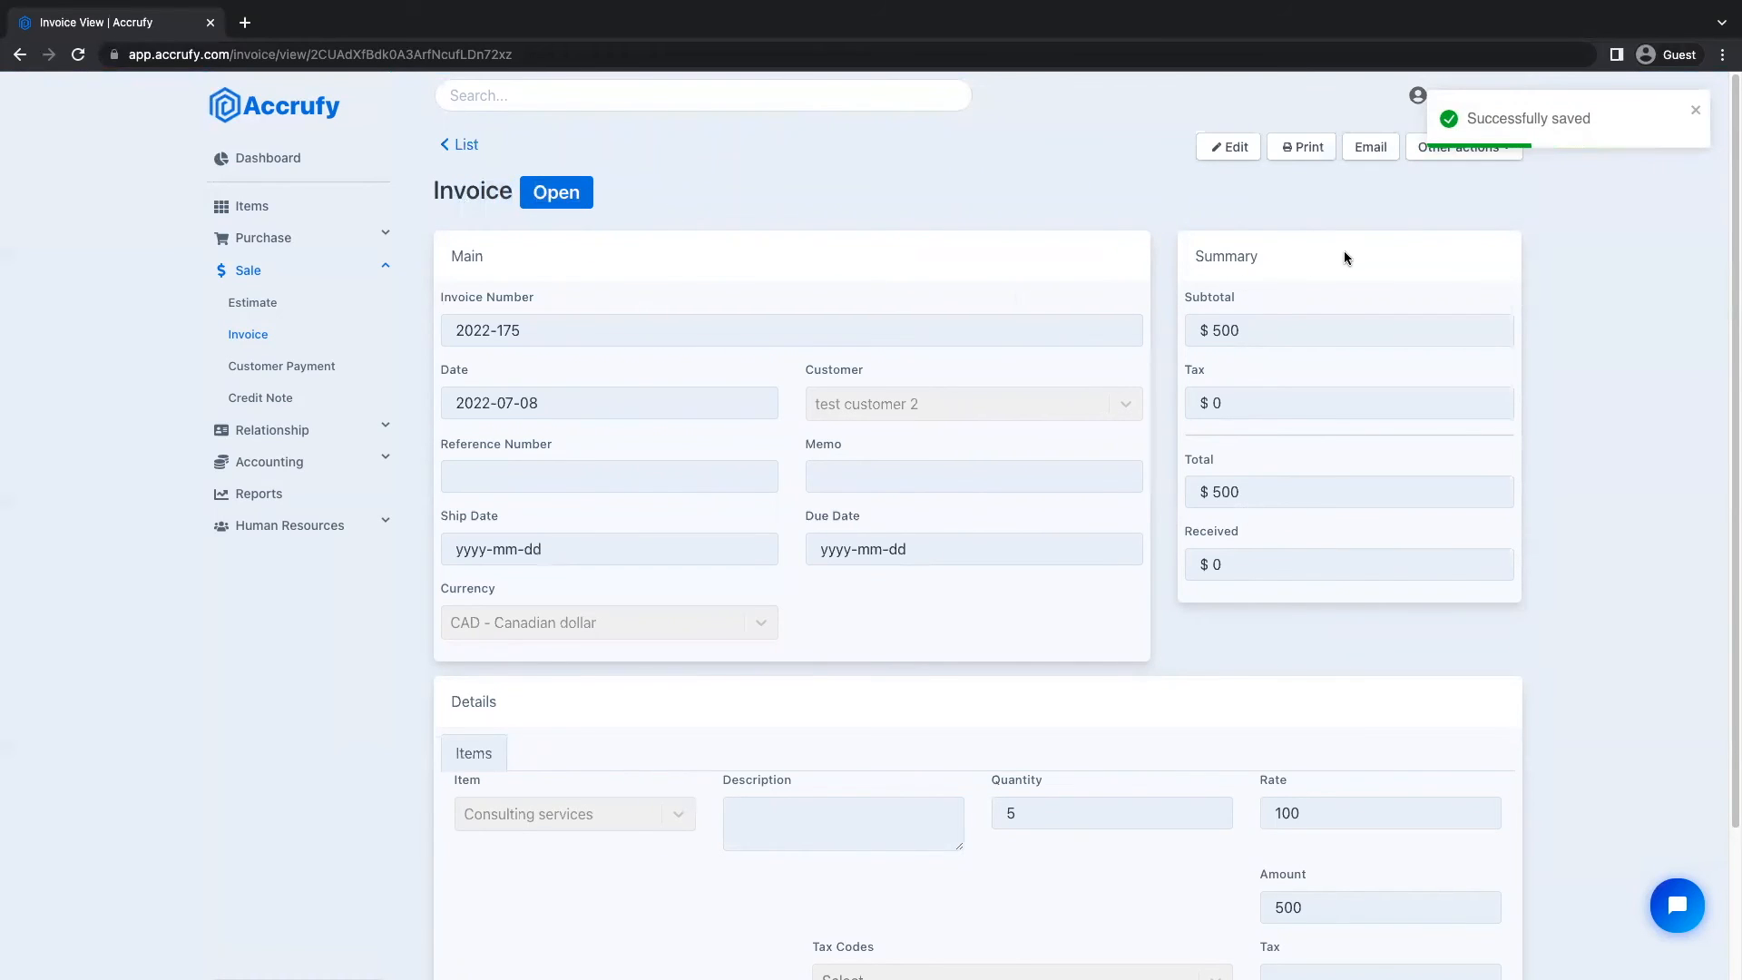
- Dismiss the save notification and look over the invoice's email form, closing it without sending
click(1692, 111)
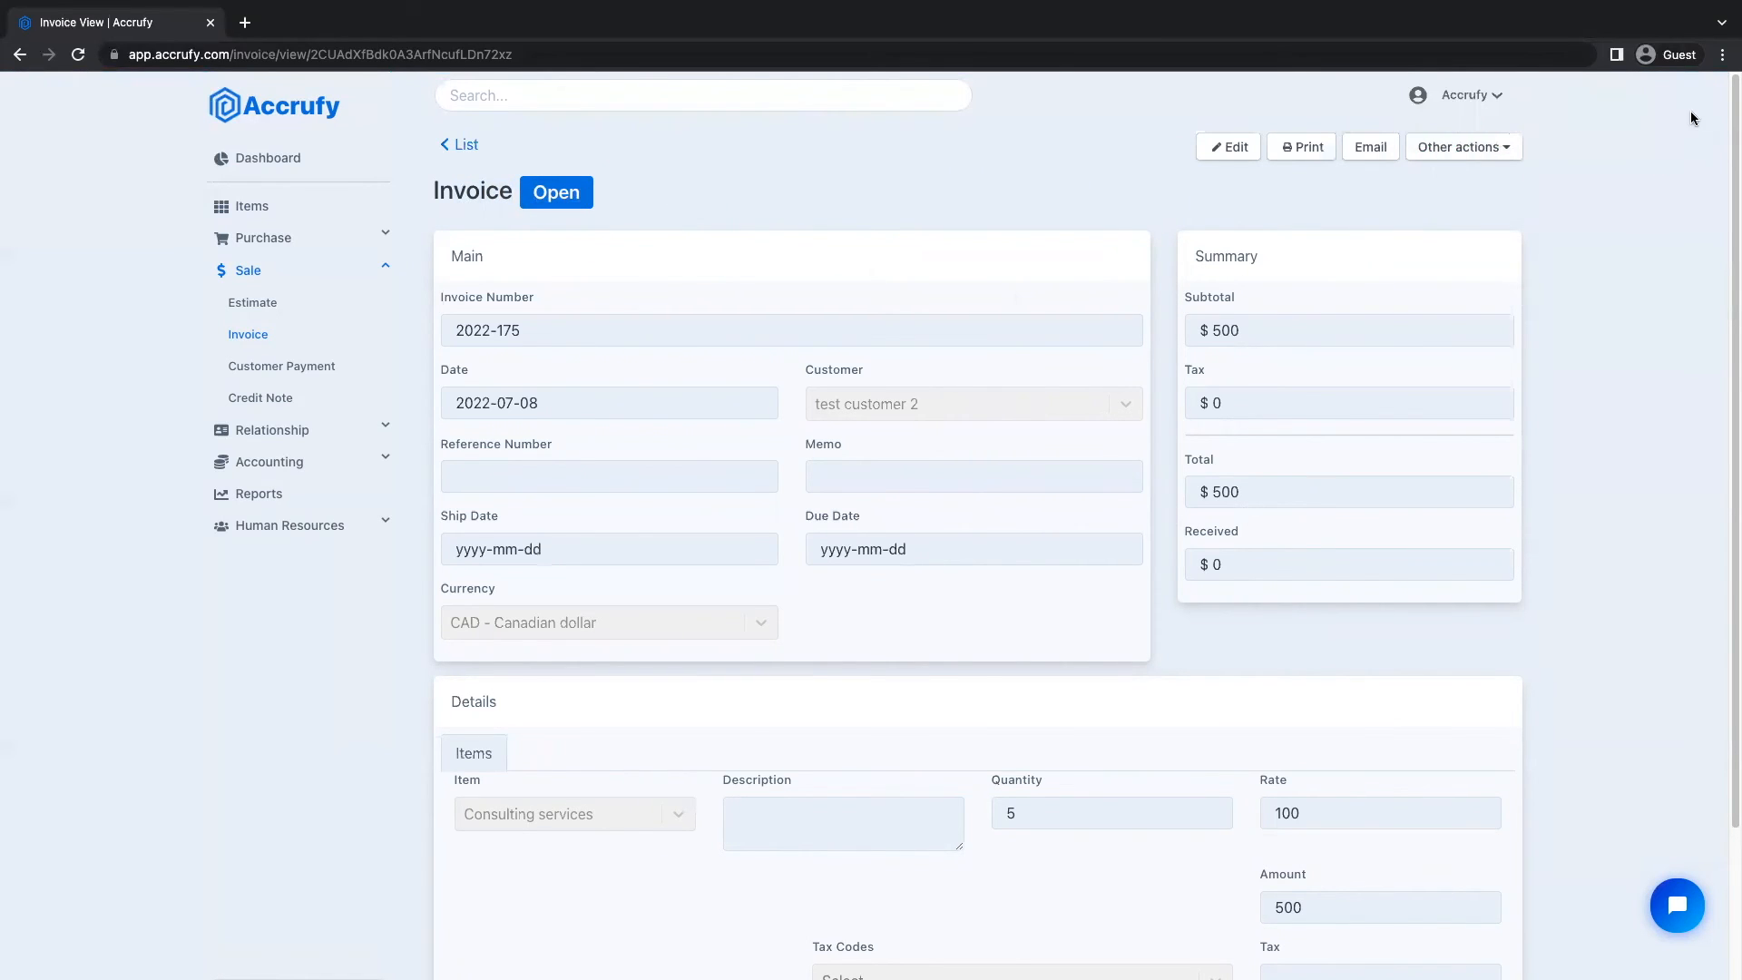
click(1374, 149)
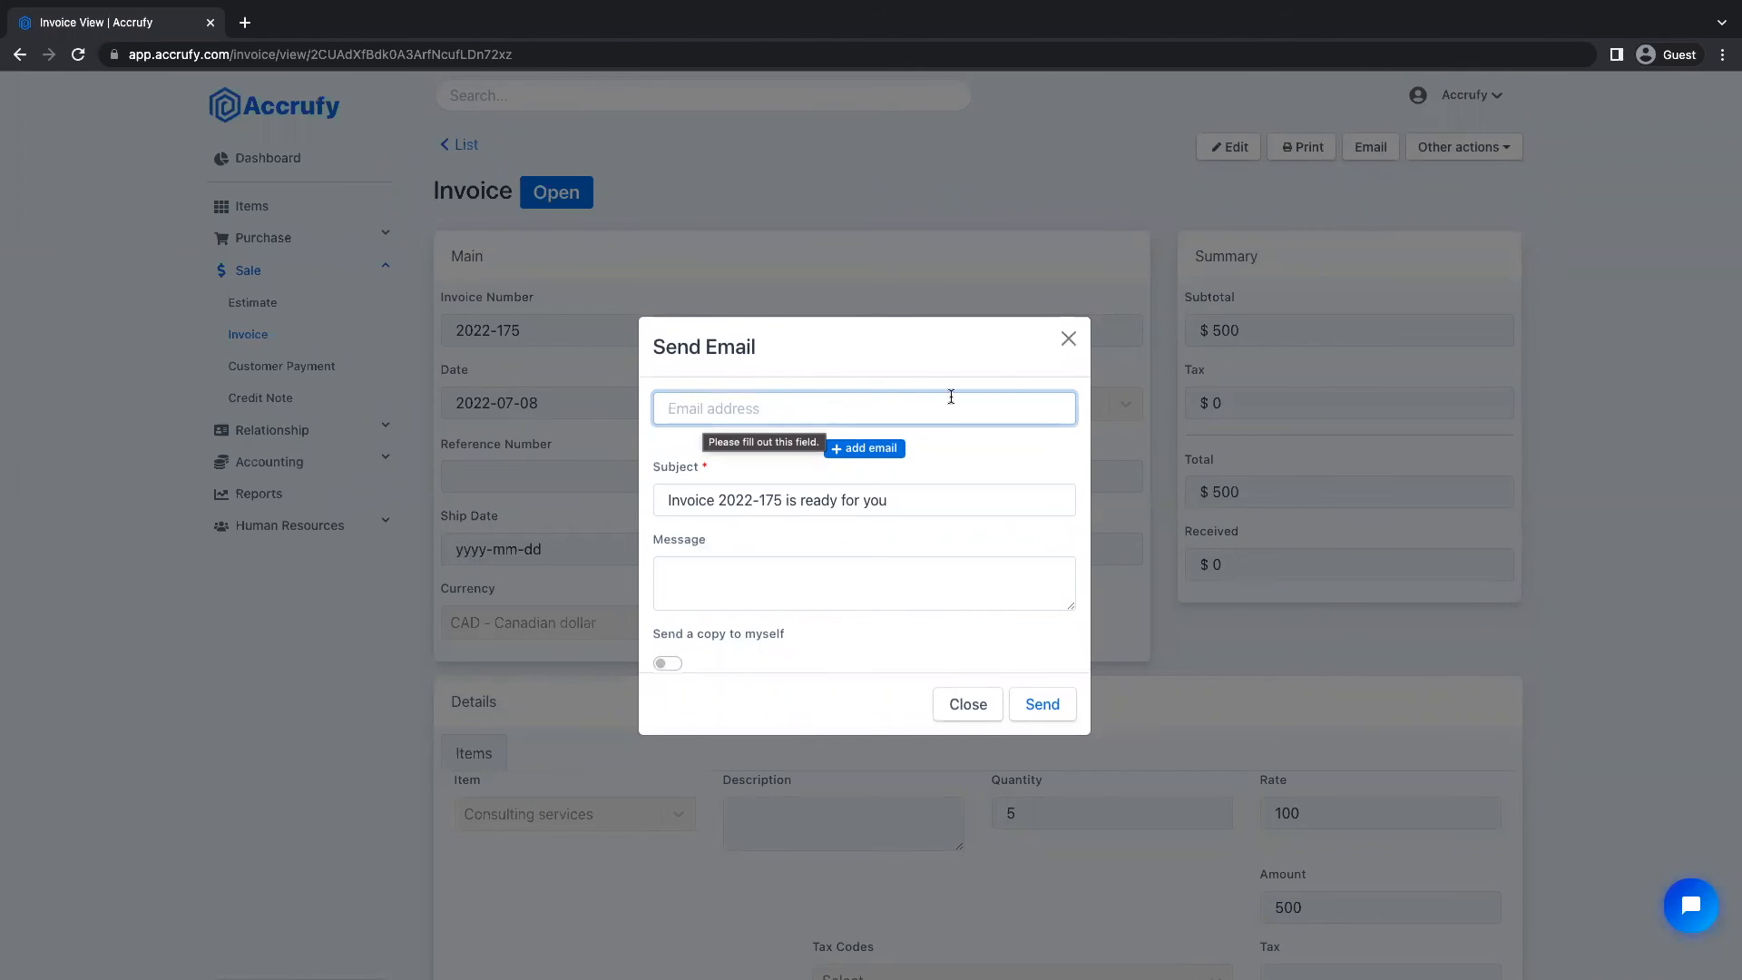
click(1068, 340)
drag(826, 406, 900, 406)
- Reopen the invoice's email form and examine its recipient address, message and send-a-copy-to-myself options
click(1377, 165)
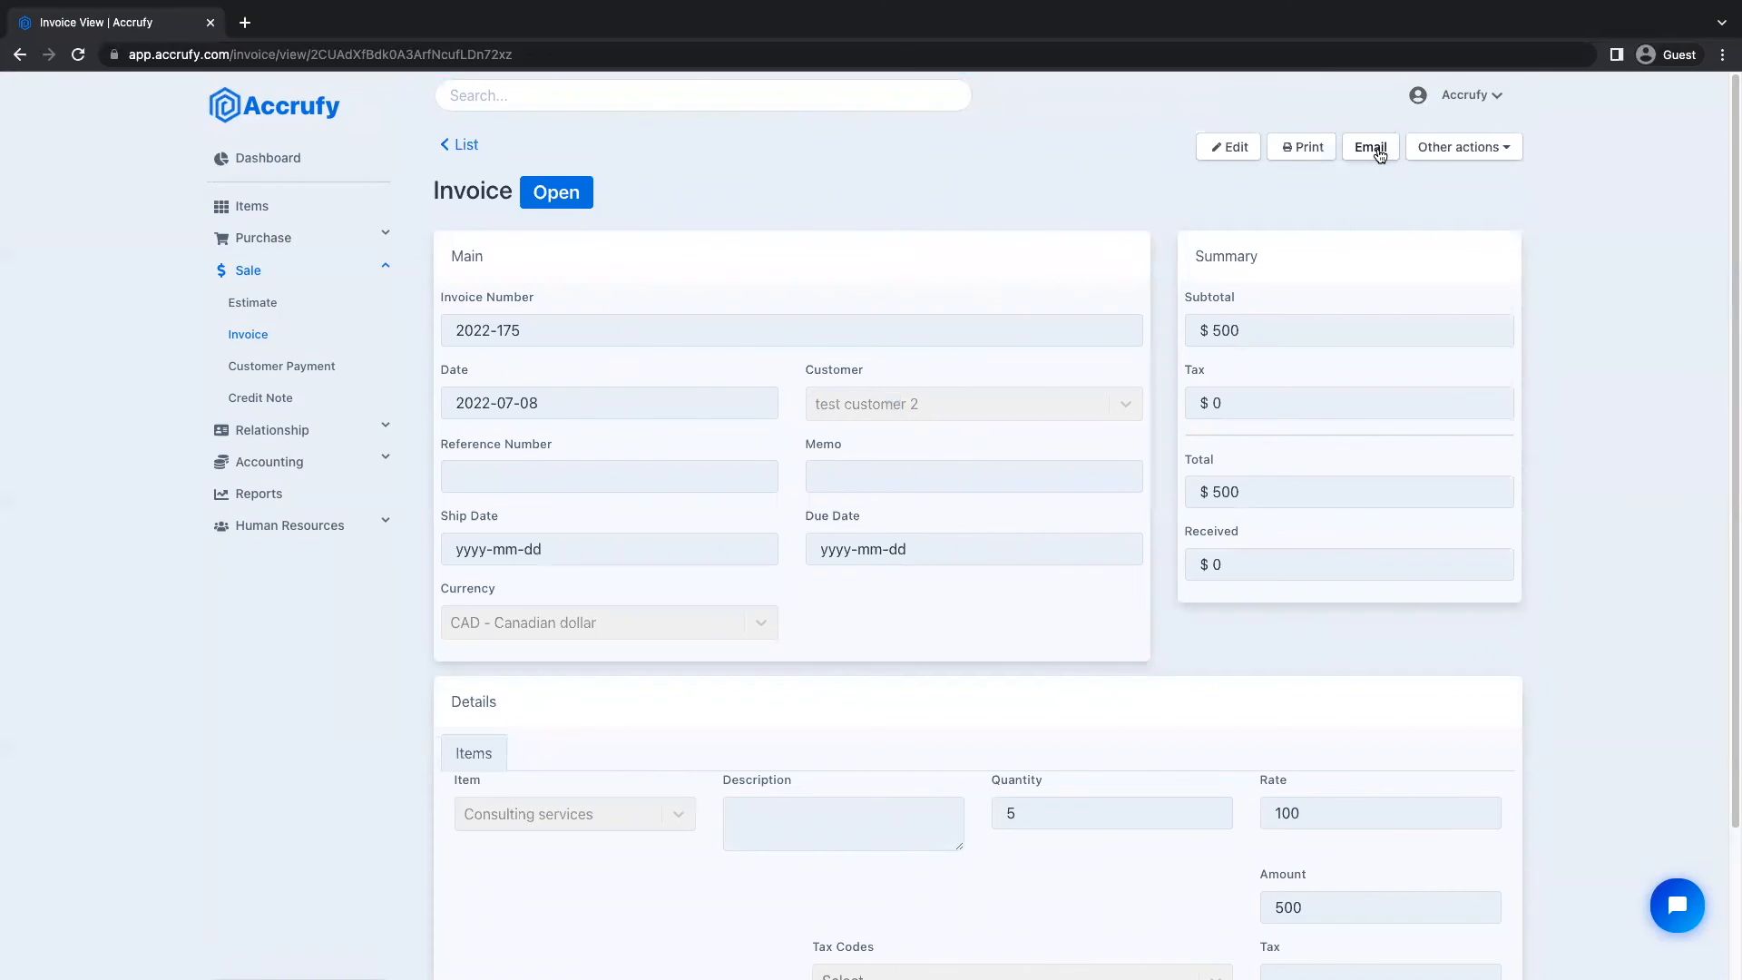
click(1378, 155)
click(690, 405)
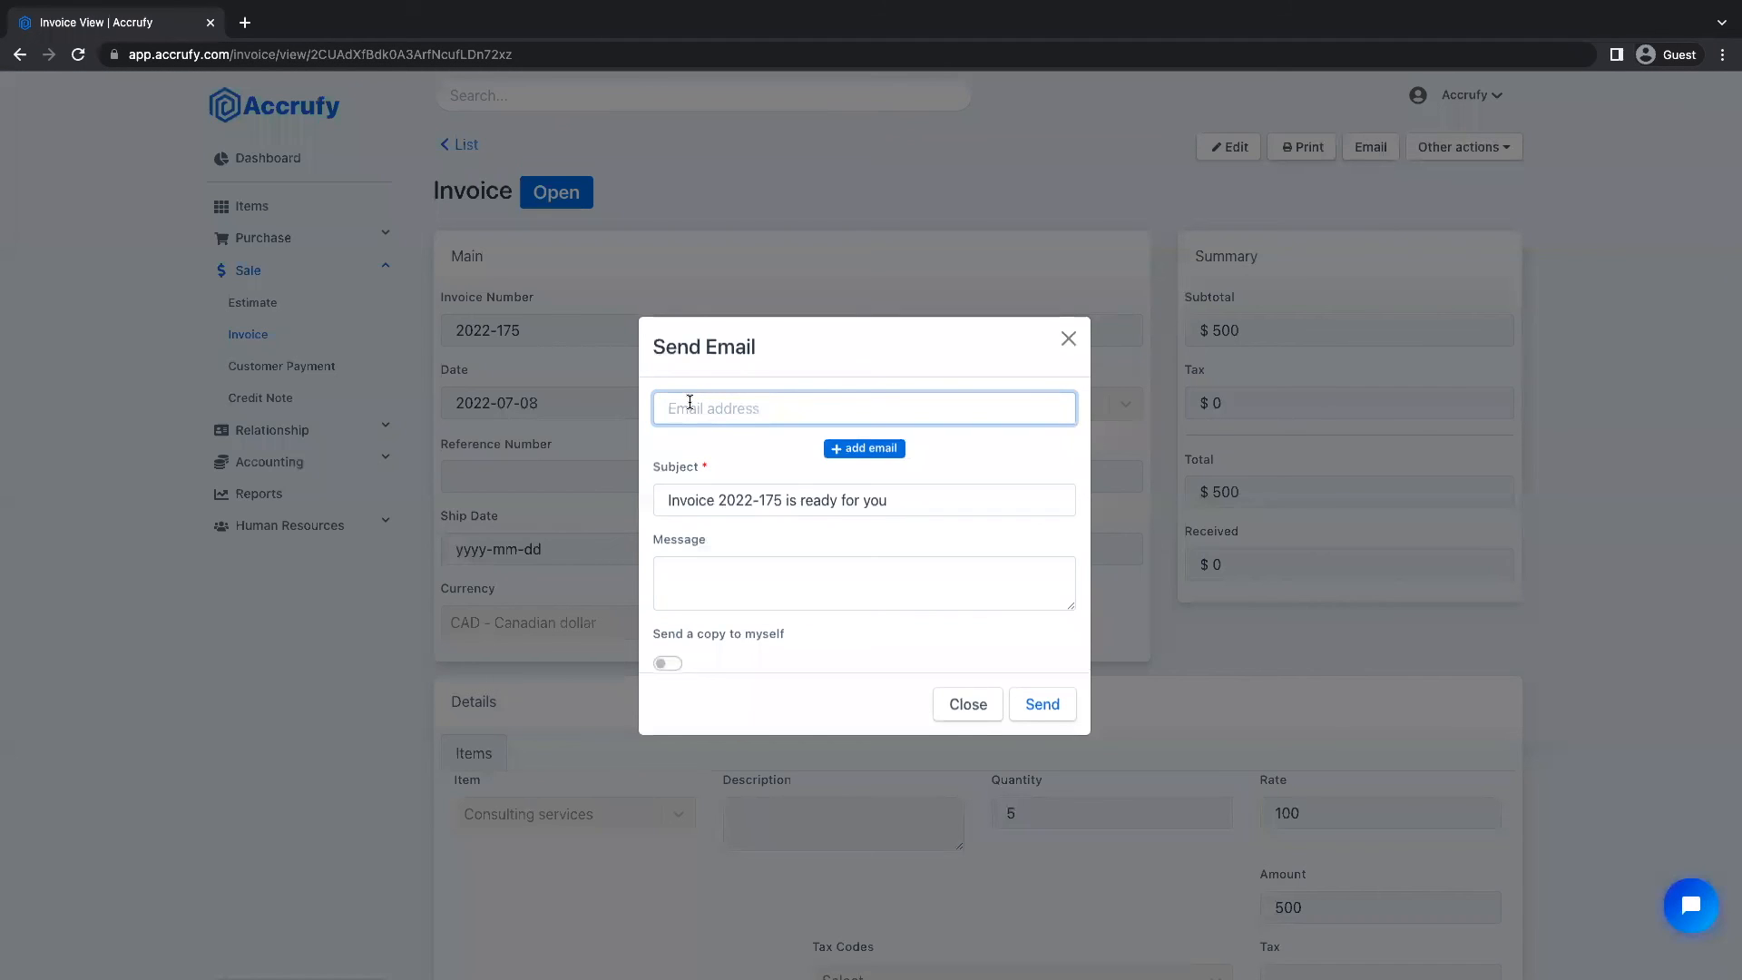
click(676, 581)
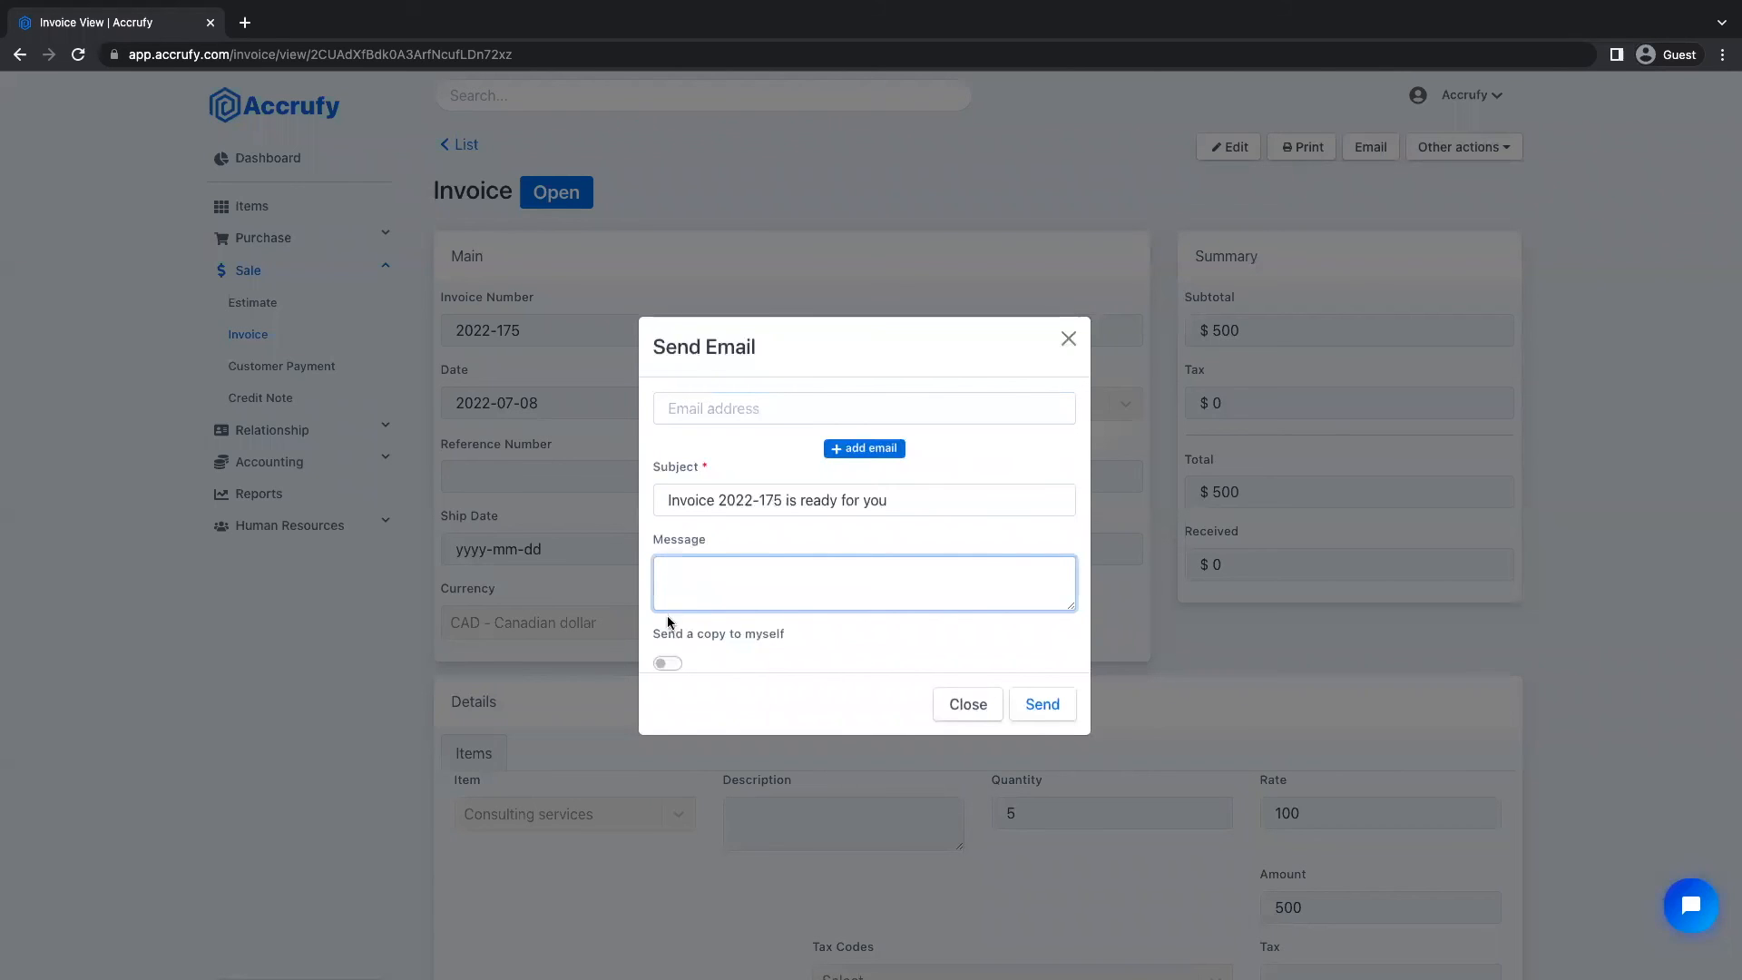
click(666, 663)
click(666, 663)
- Add three extra recipient address fields to the invoice email
click(882, 451)
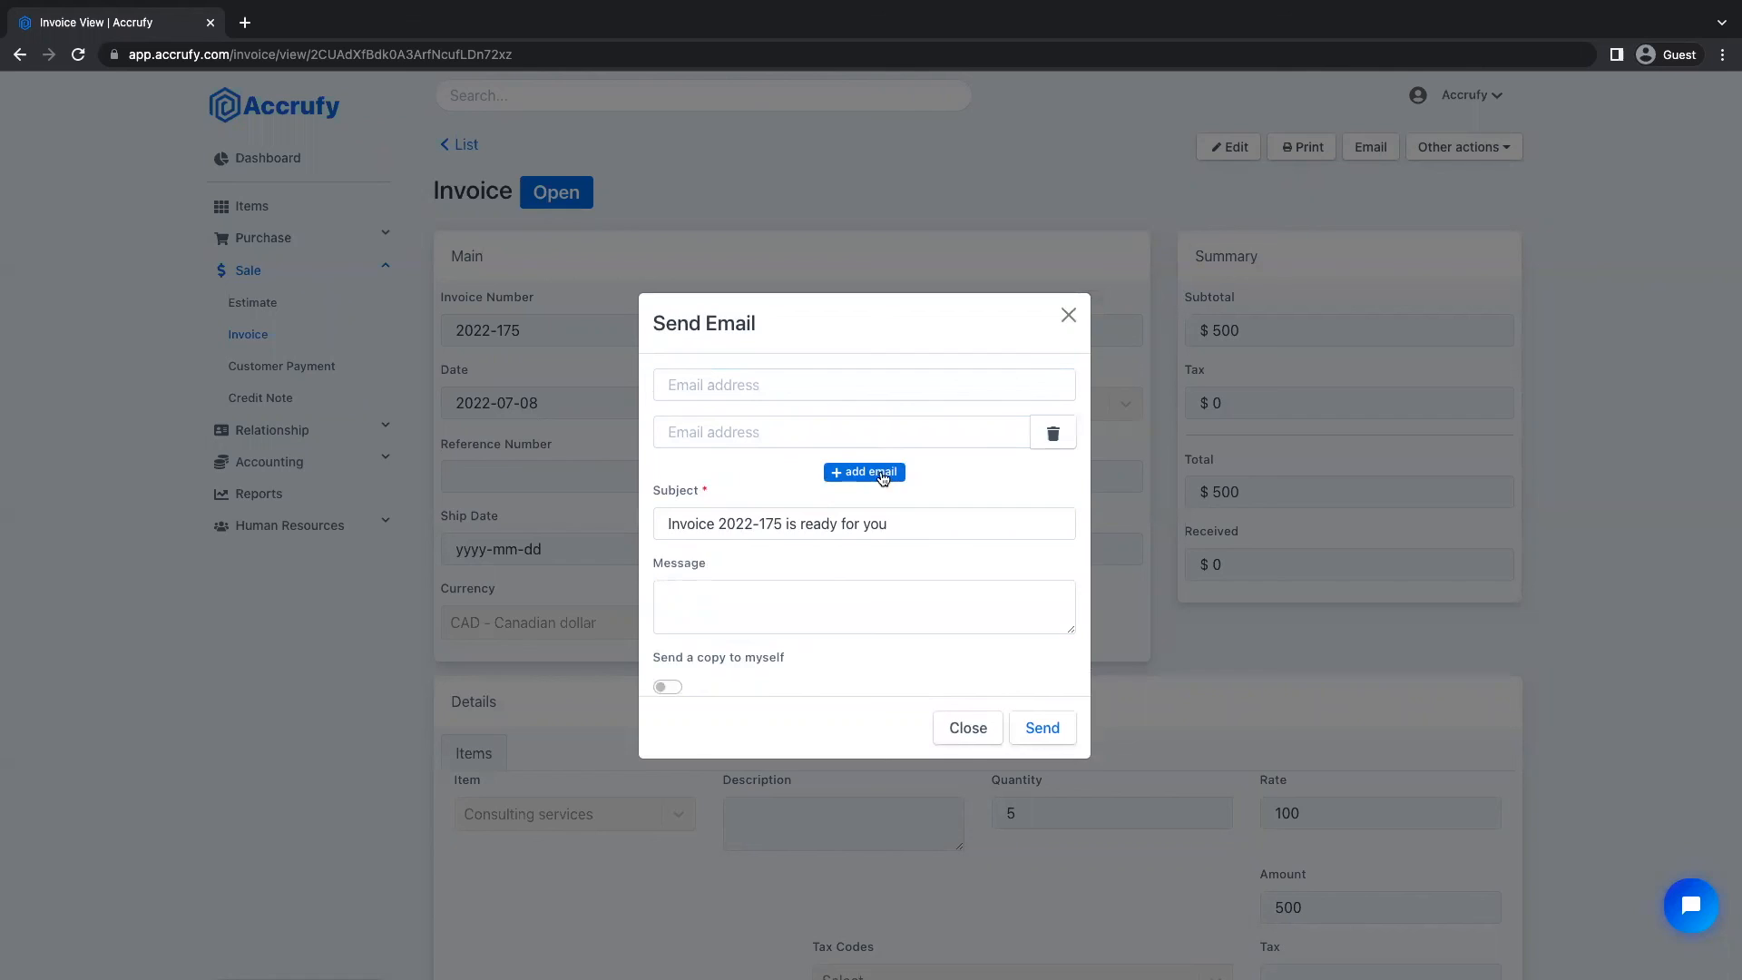
click(882, 478)
click(879, 497)
click(876, 520)
- Remove the three extra recipient address fields and close the email form without sending
click(1055, 501)
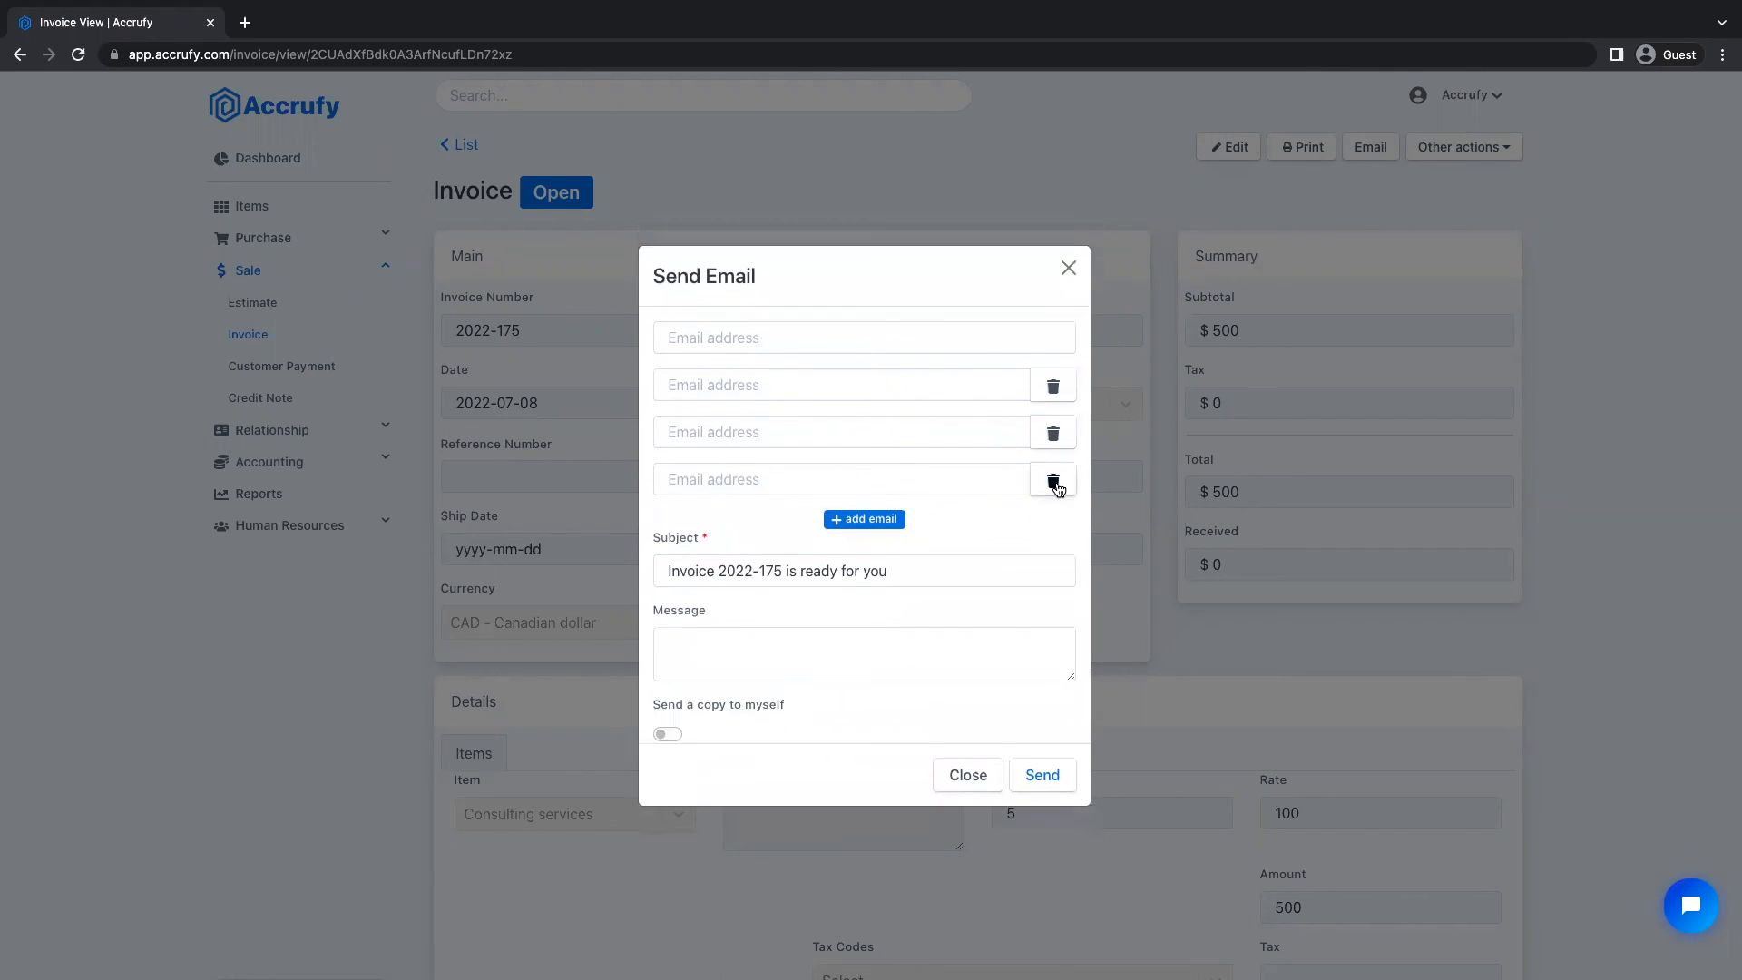
click(1054, 480)
click(1054, 455)
click(1054, 436)
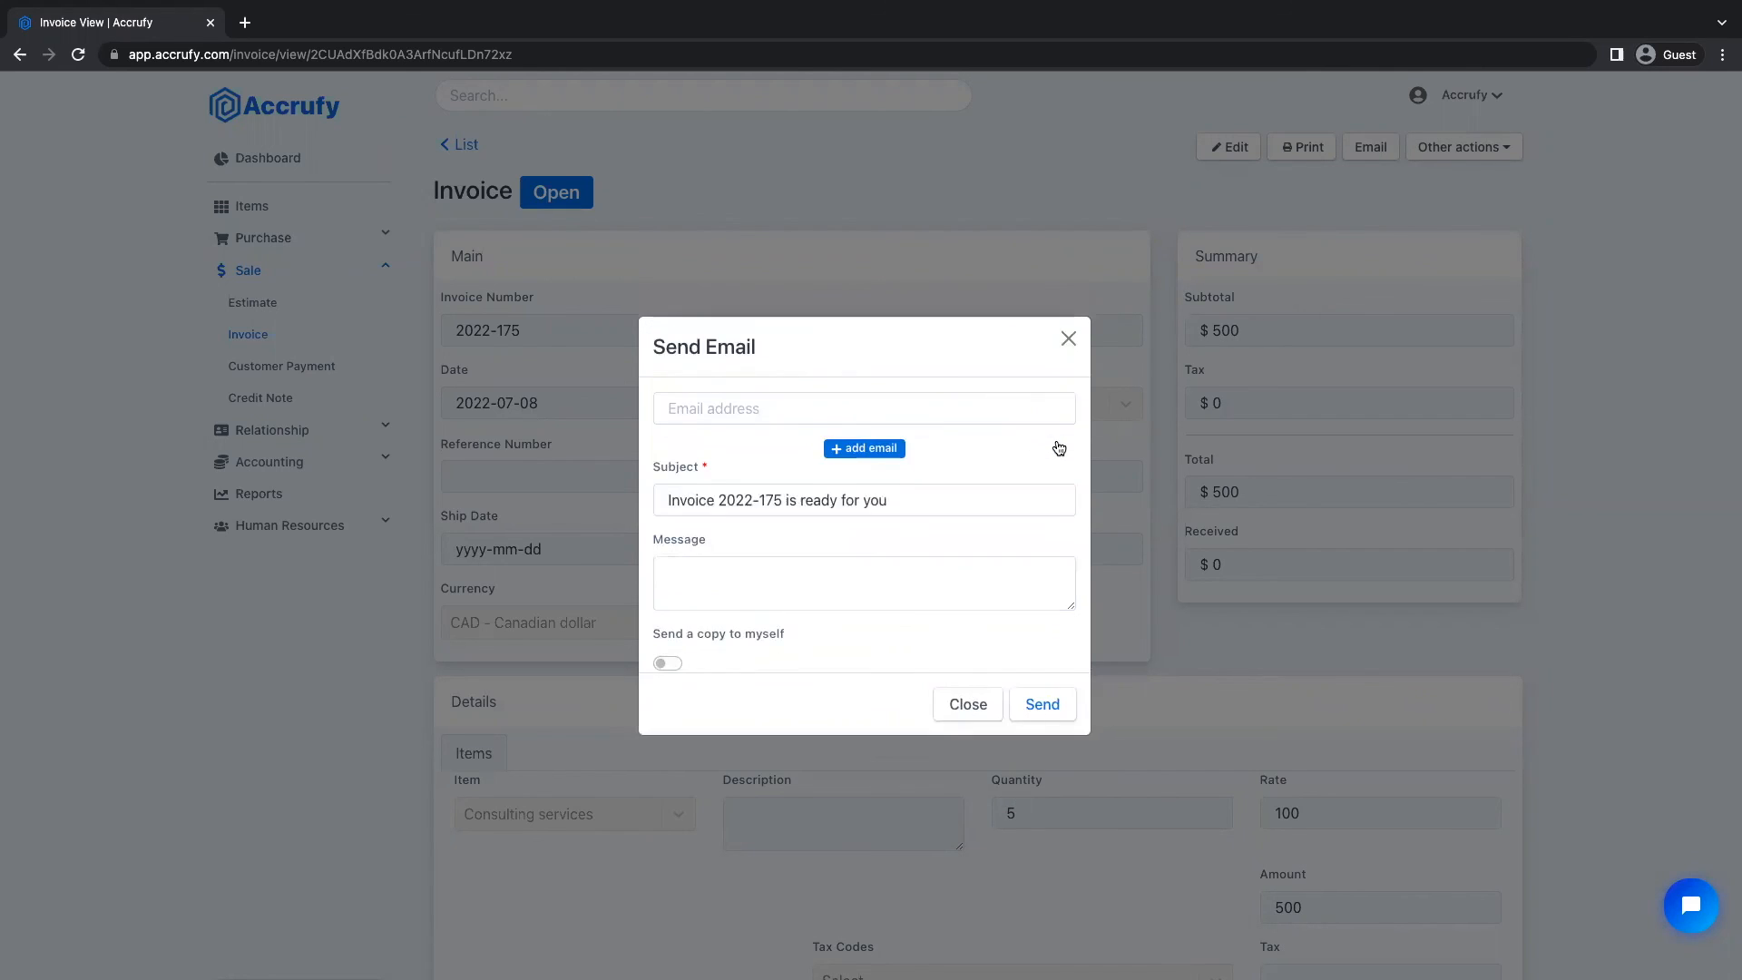
click(1060, 345)
- Open the invoice's print preview with the page thumbnails hidden and examine its layout and company contact details
click(1303, 153)
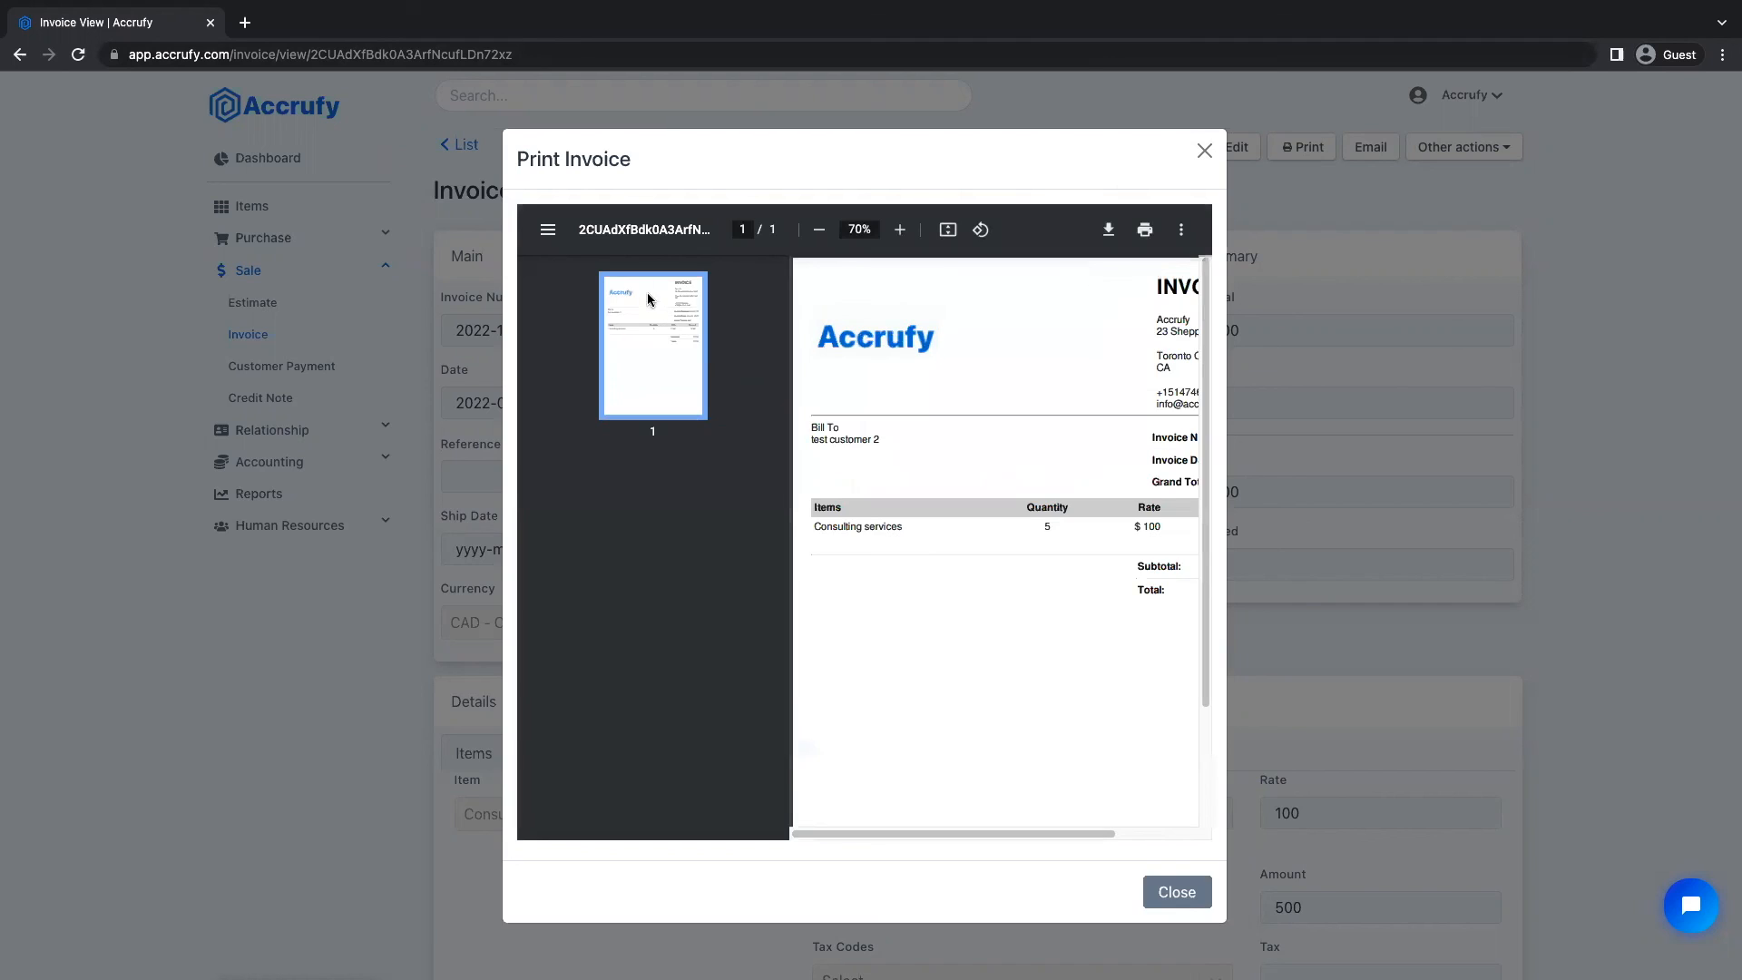
click(547, 230)
scroll(905, 427, down, 3)
scroll(906, 426, up, 3)
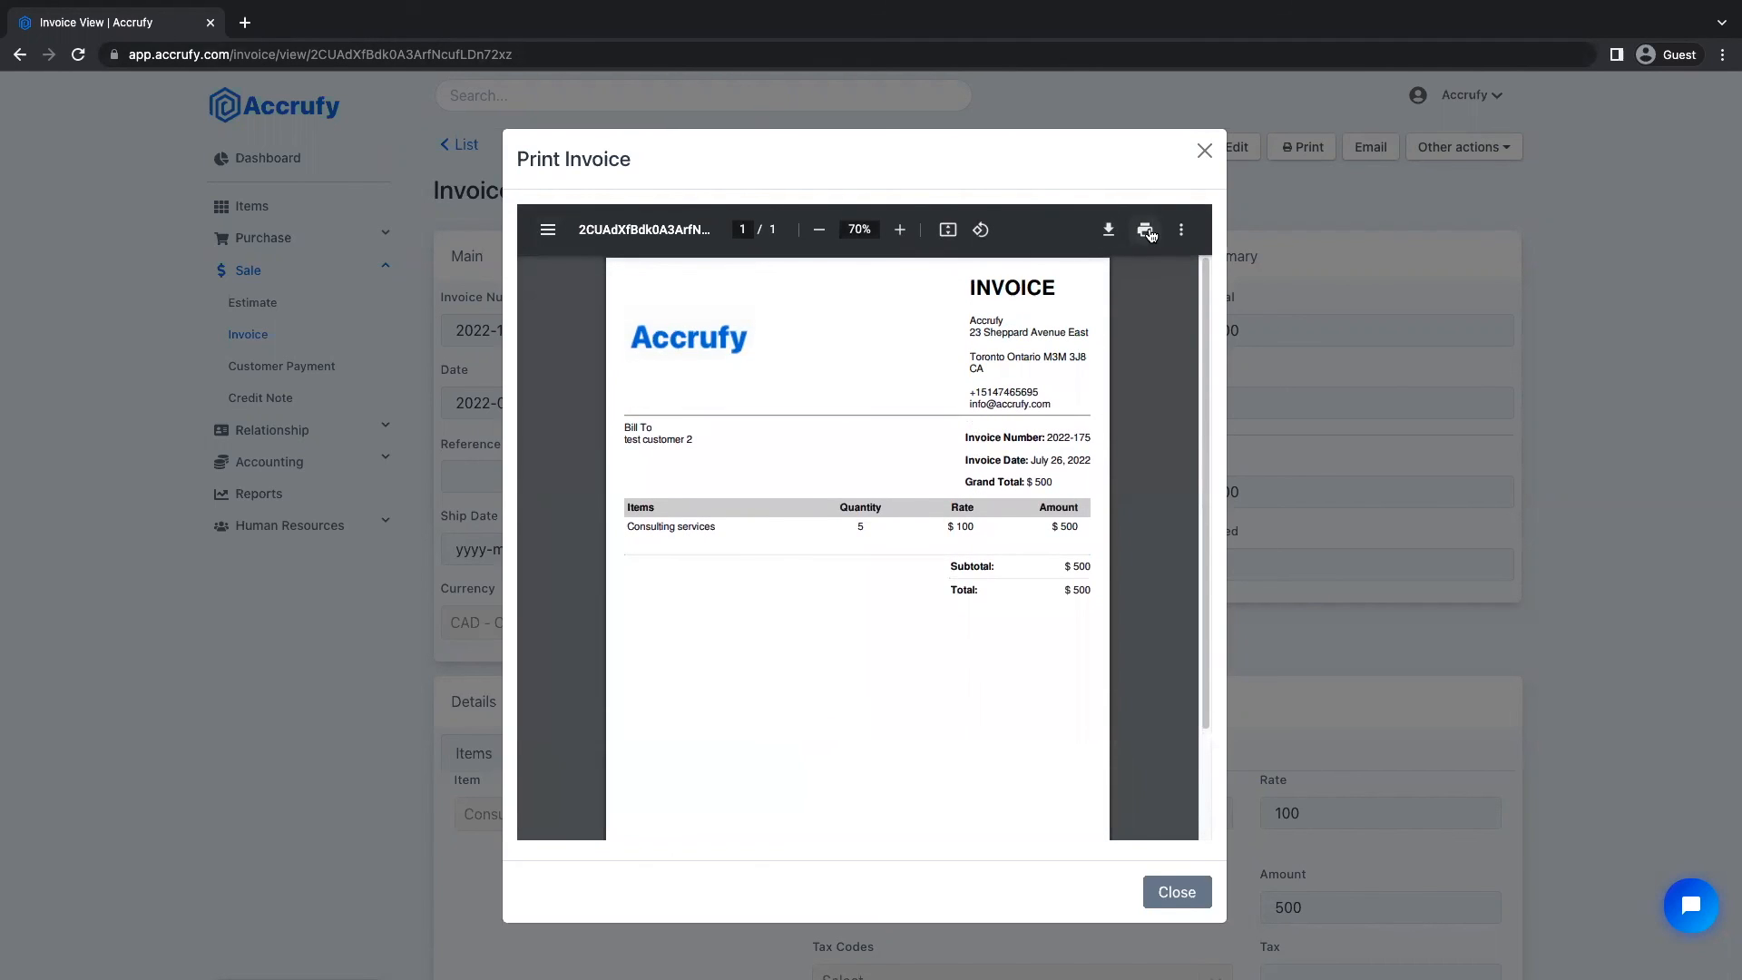
scroll(913, 555, down, 3)
scroll(913, 555, up, 3)
drag(968, 319, 1049, 402)
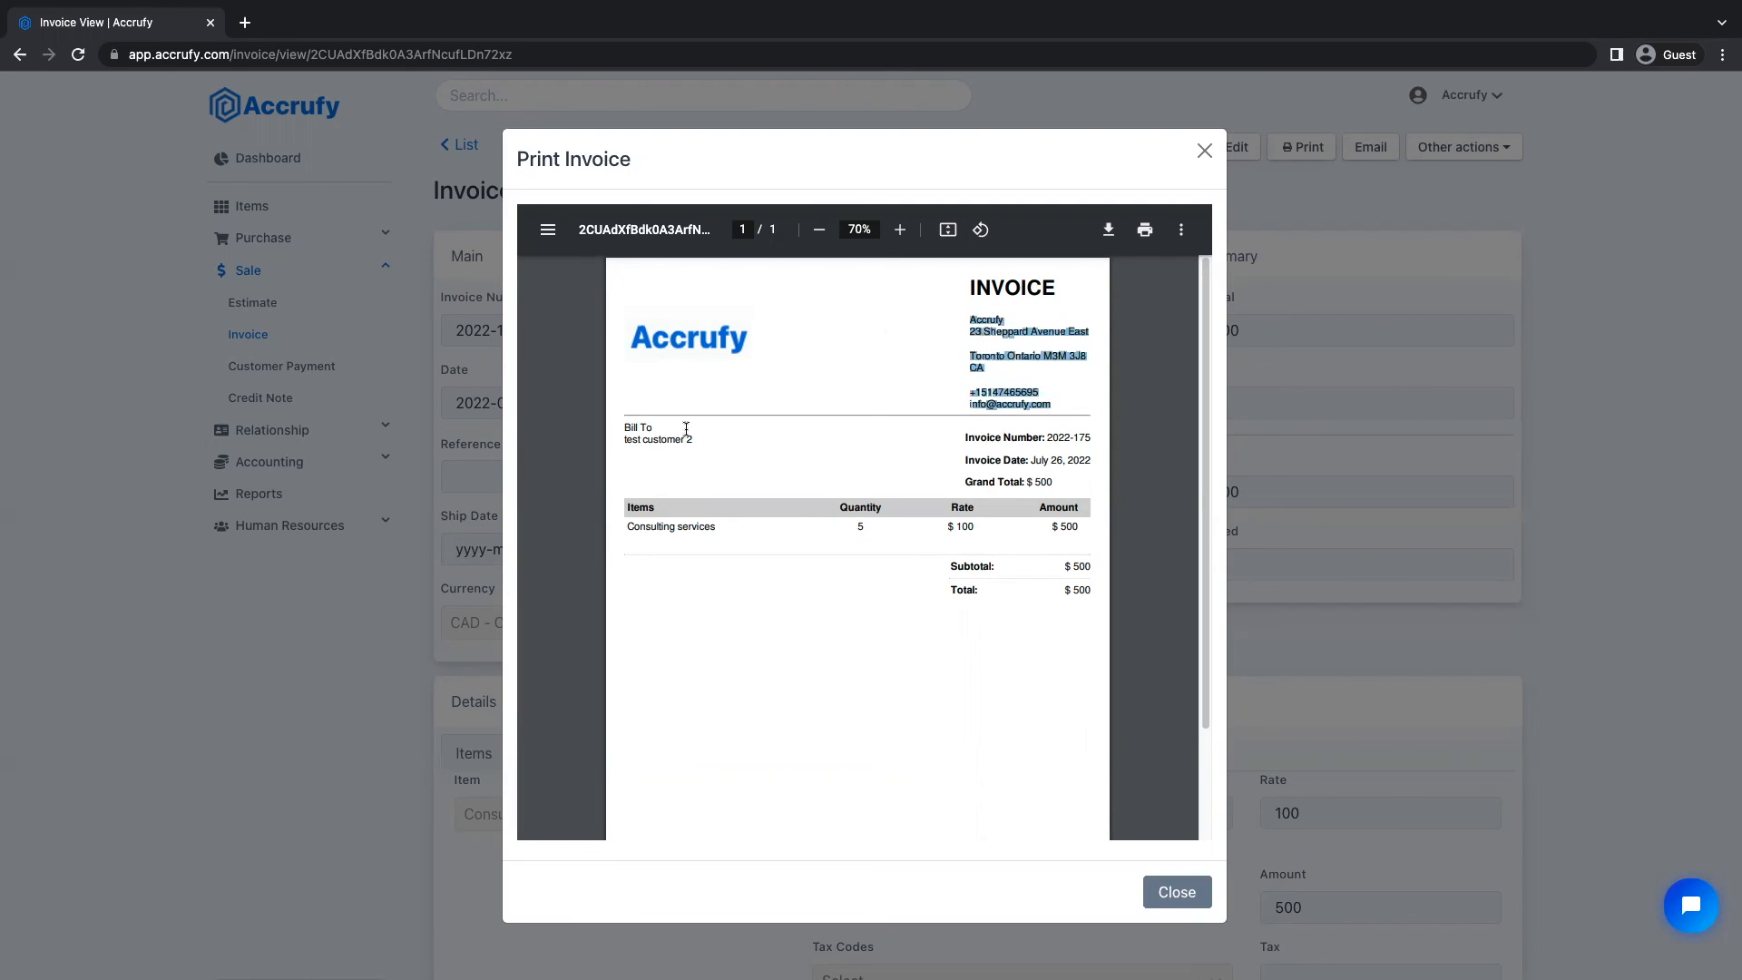